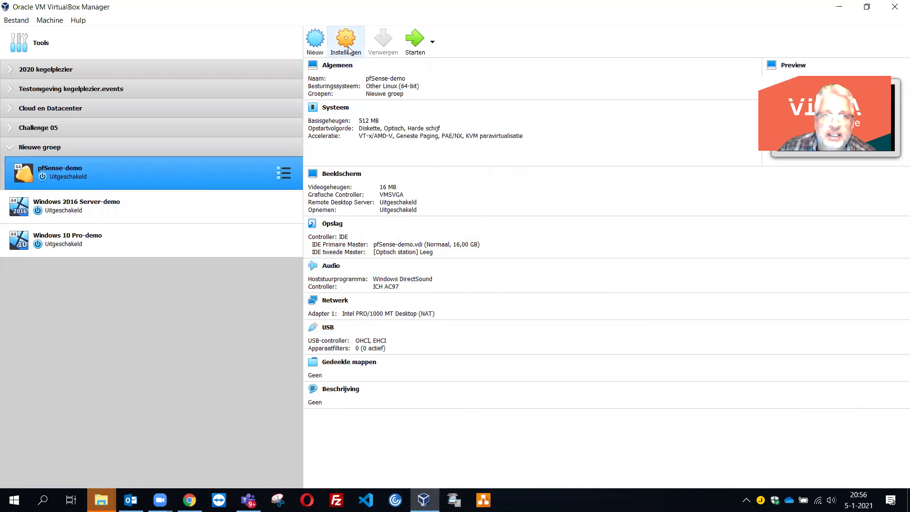
- In pfSense-demo's Network settings, enable Adapter 2 as Internal Network named Challenge-5
click(348, 47)
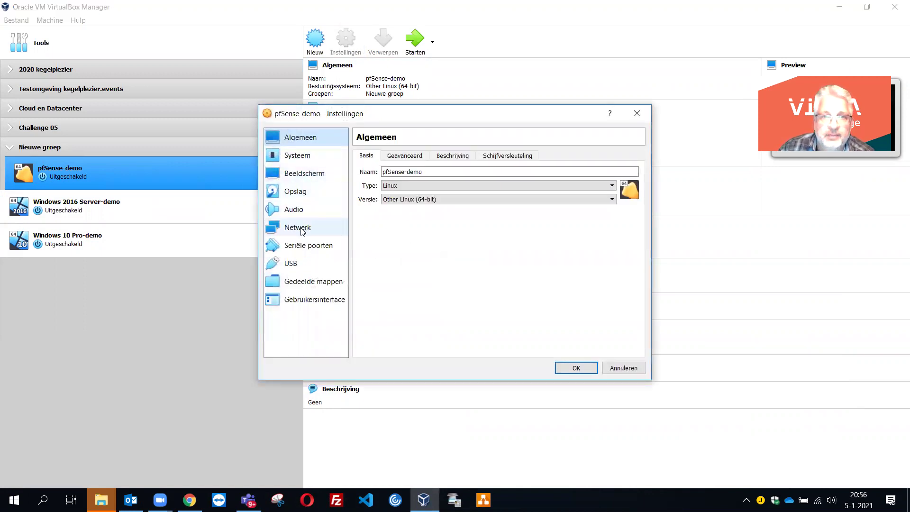
click(302, 231)
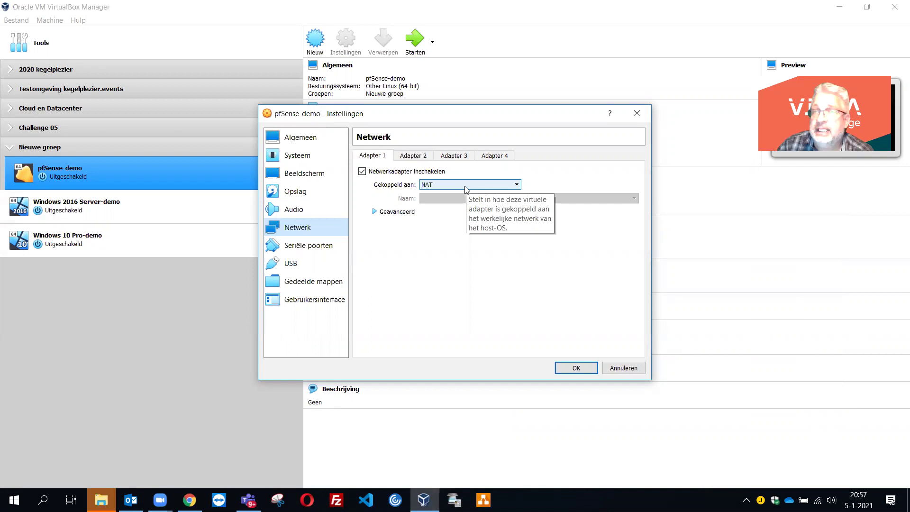
click(413, 156)
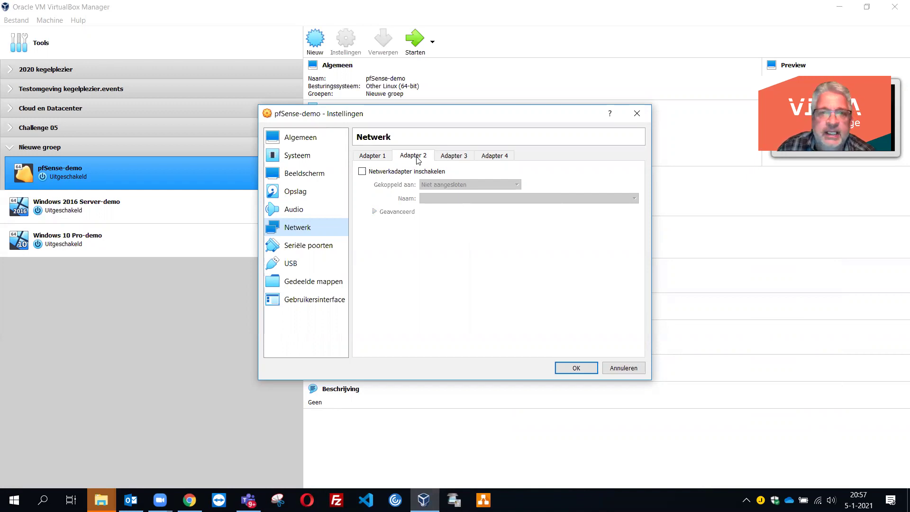
click(362, 173)
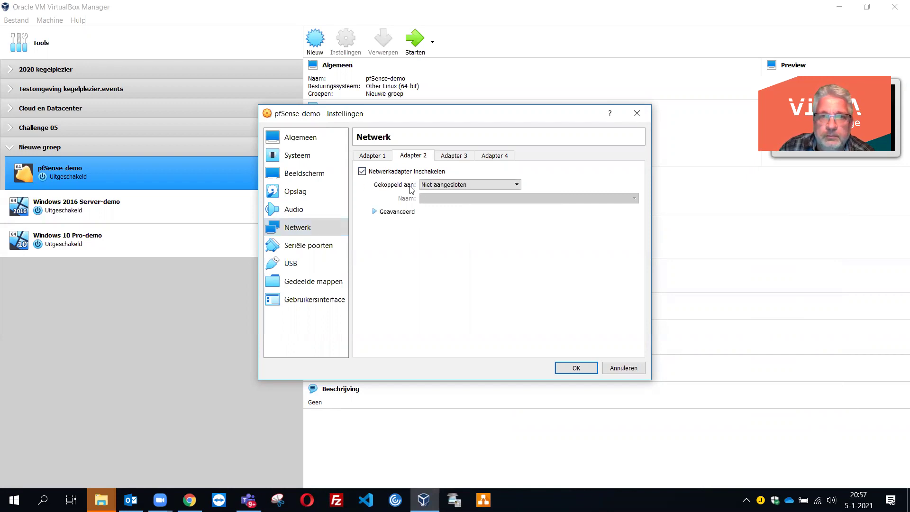
click(517, 185)
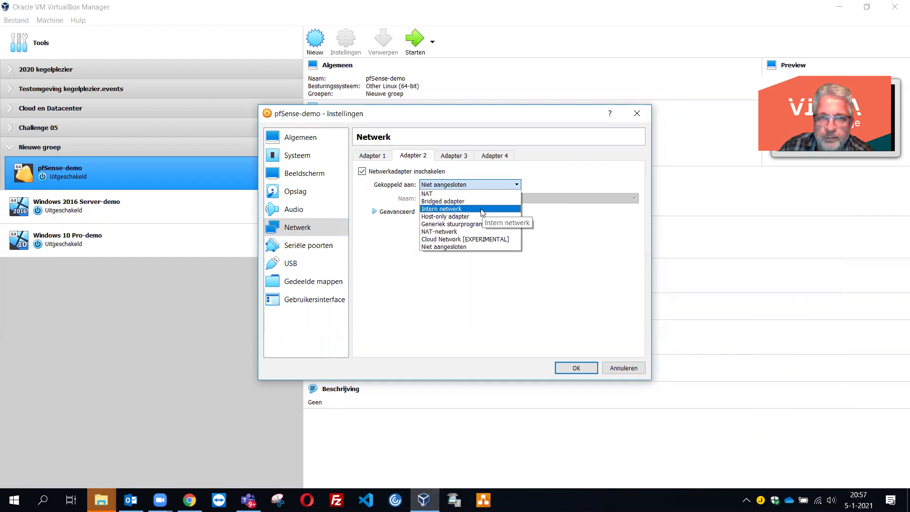
click(482, 211)
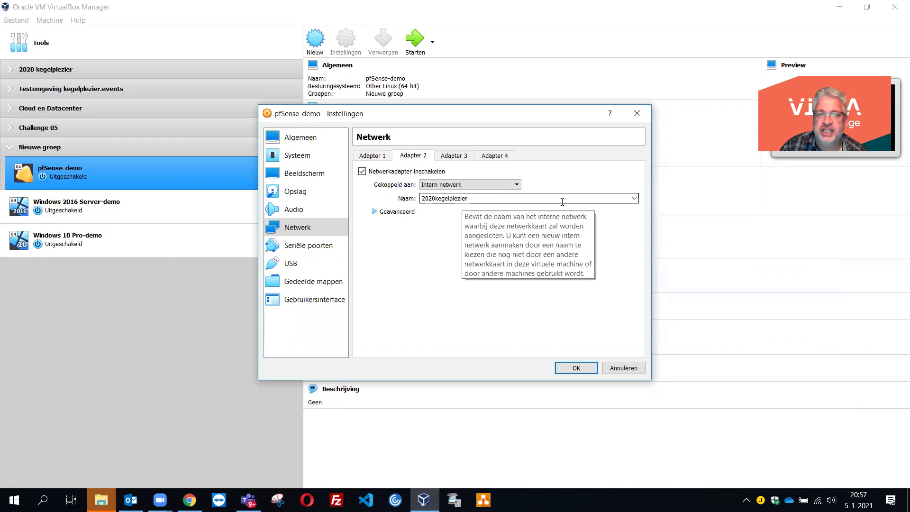
click(634, 199)
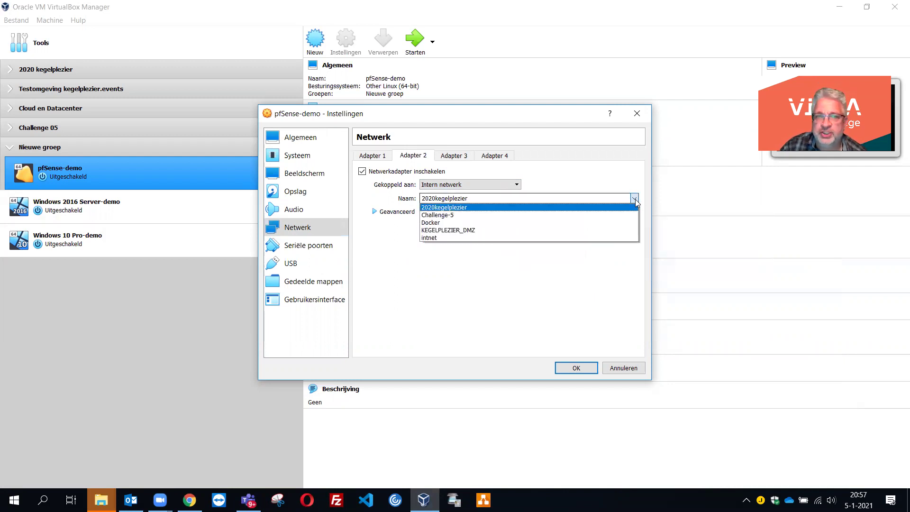
click(585, 216)
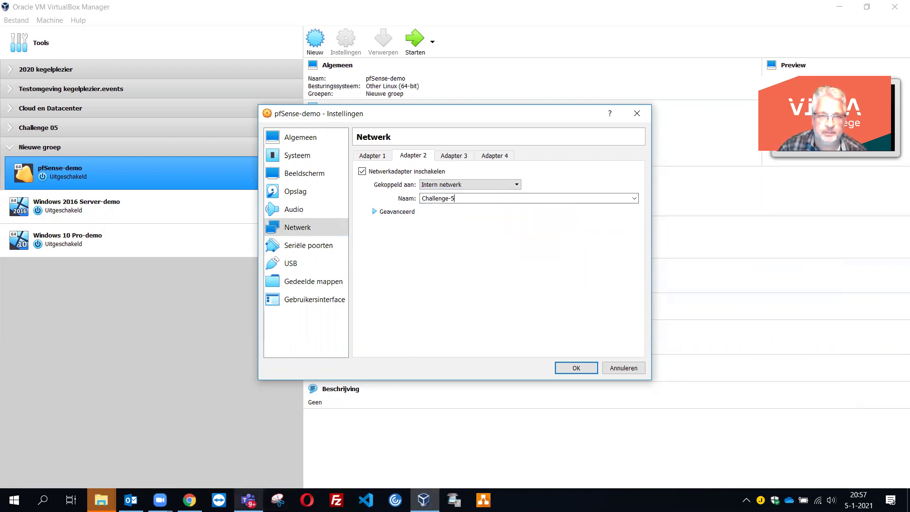
mouse_move(248, 500)
click(249, 426)
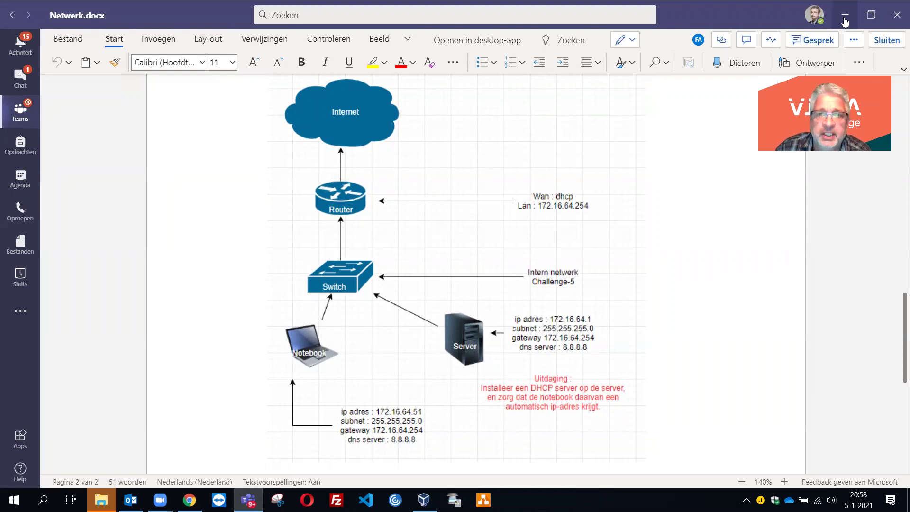
click(844, 21)
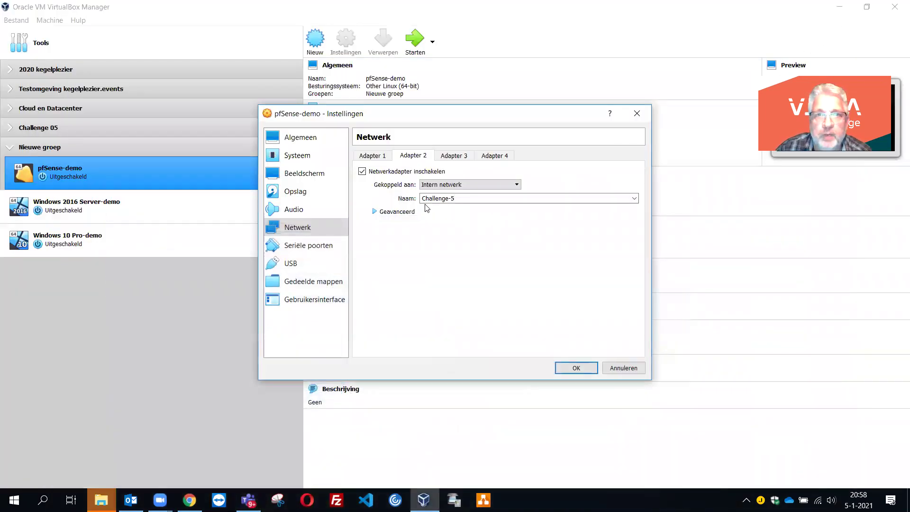
- Review the Adapter 1 and Adapter 2 tabs, then confirm pfSense-demo's network settings with OK
click(458, 199)
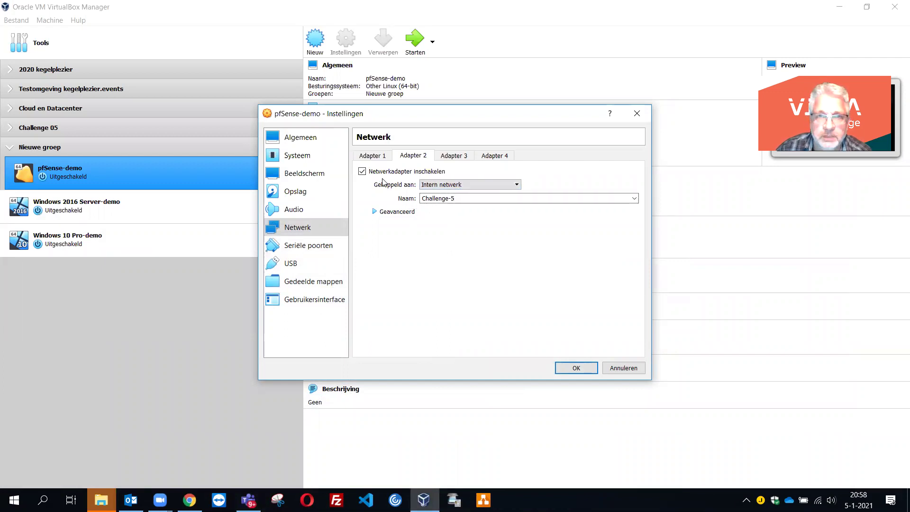
click(374, 157)
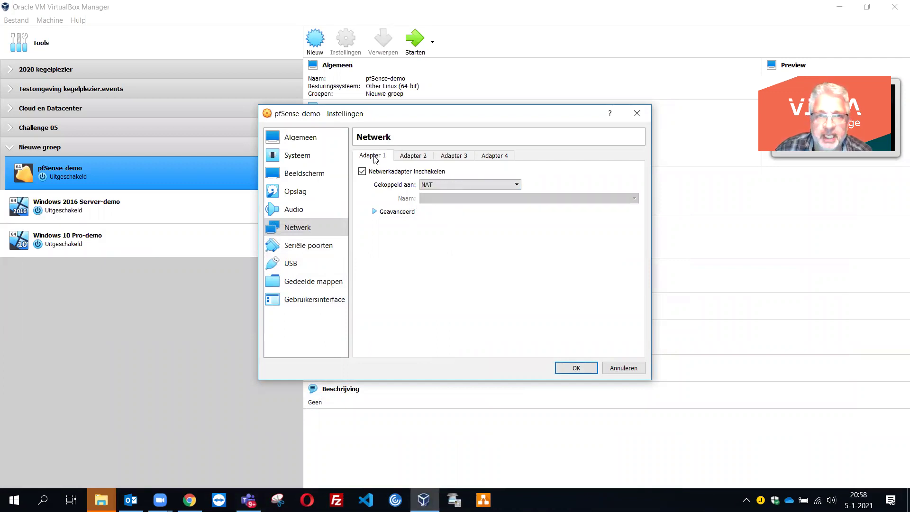
click(417, 156)
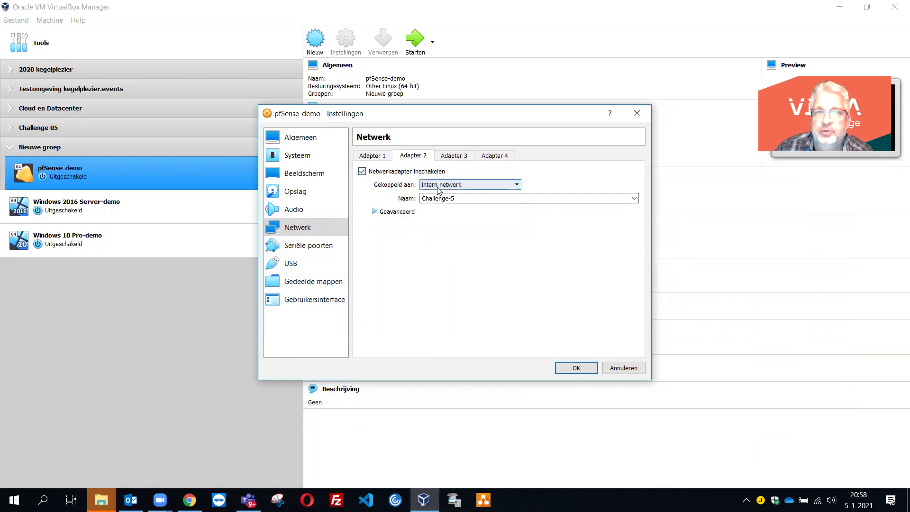
click(423, 199)
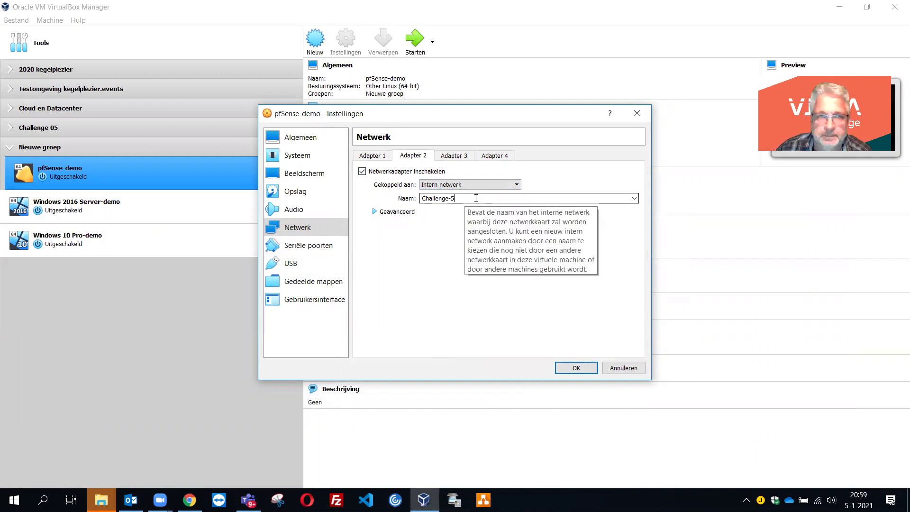
click(575, 367)
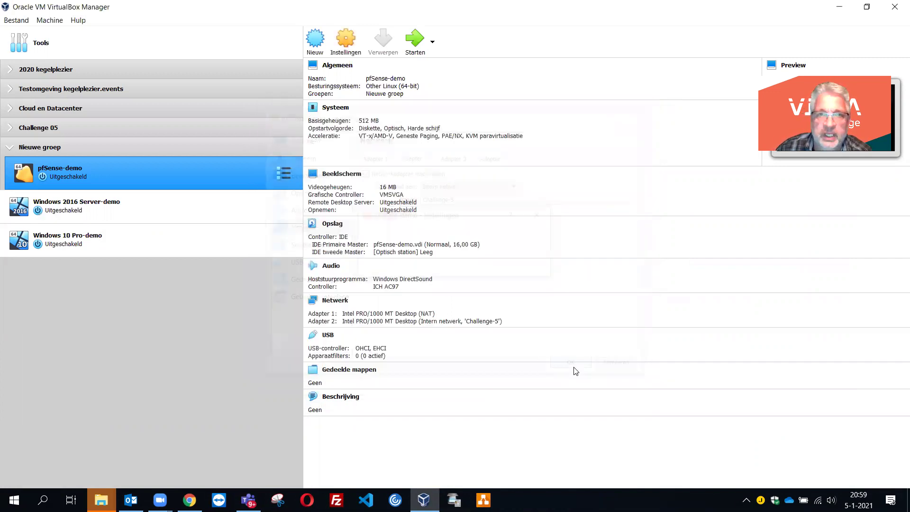
- Save Windows 2016 Server-demo's Adapter 1 on internal network Challenge-5, then select Windows 10 Pro-demo
click(148, 212)
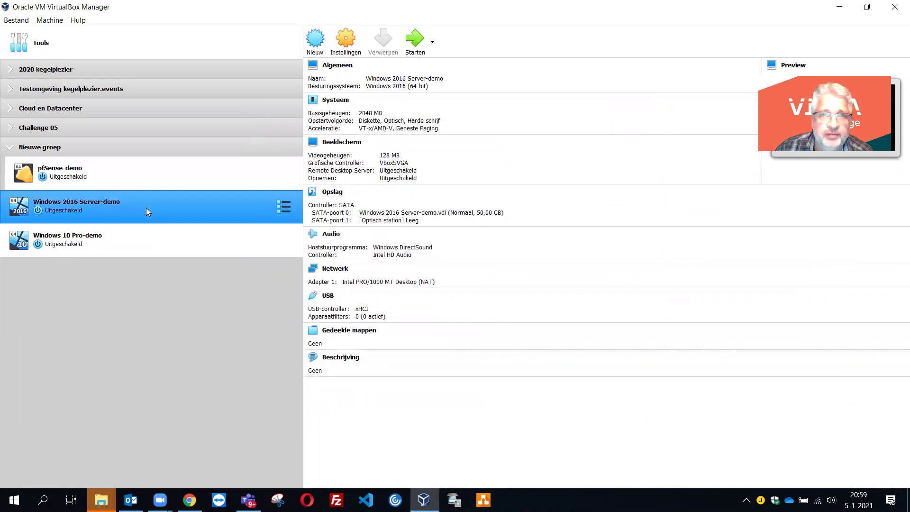
click(347, 43)
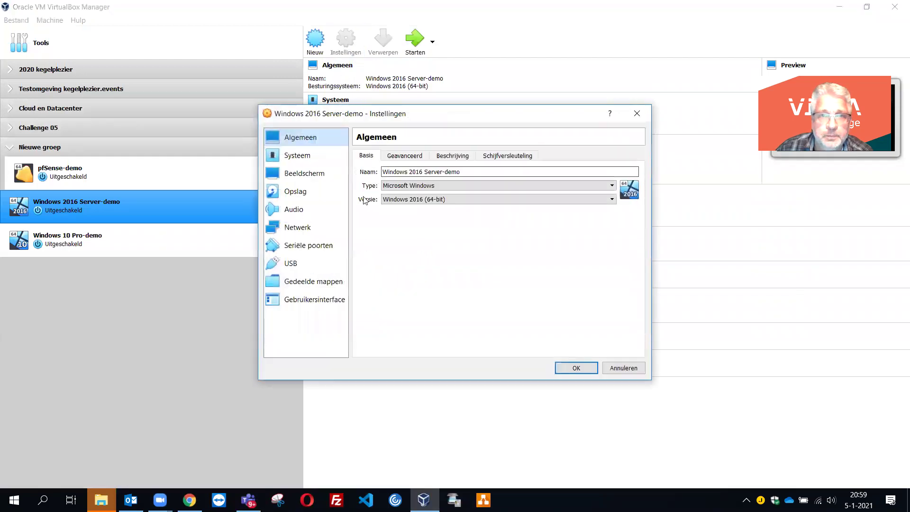
click(297, 230)
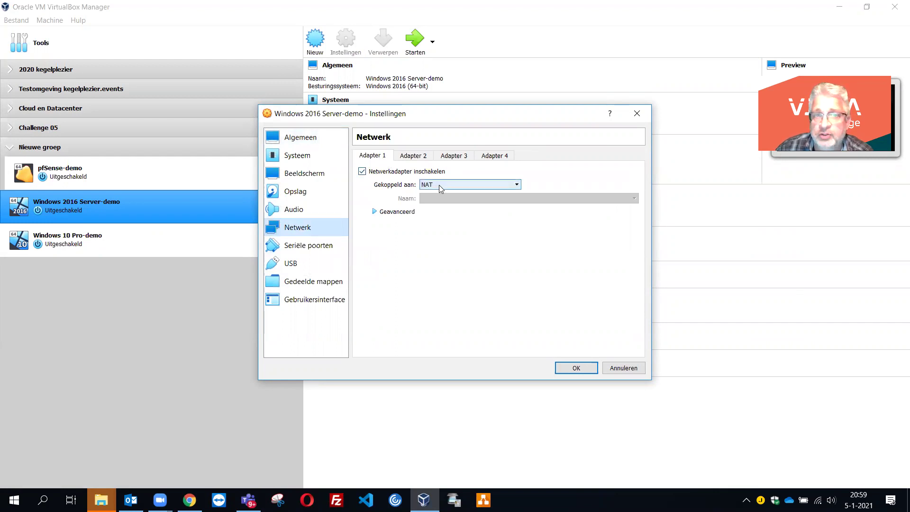
click(516, 185)
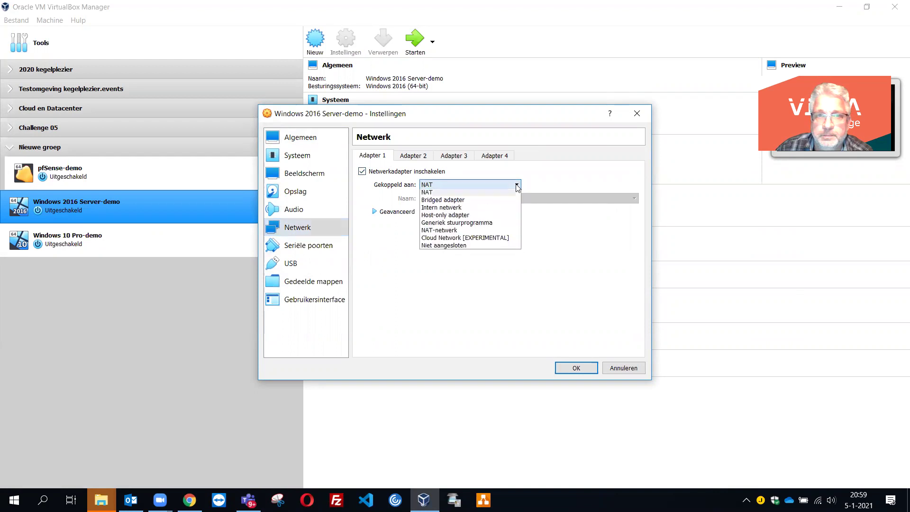
click(480, 209)
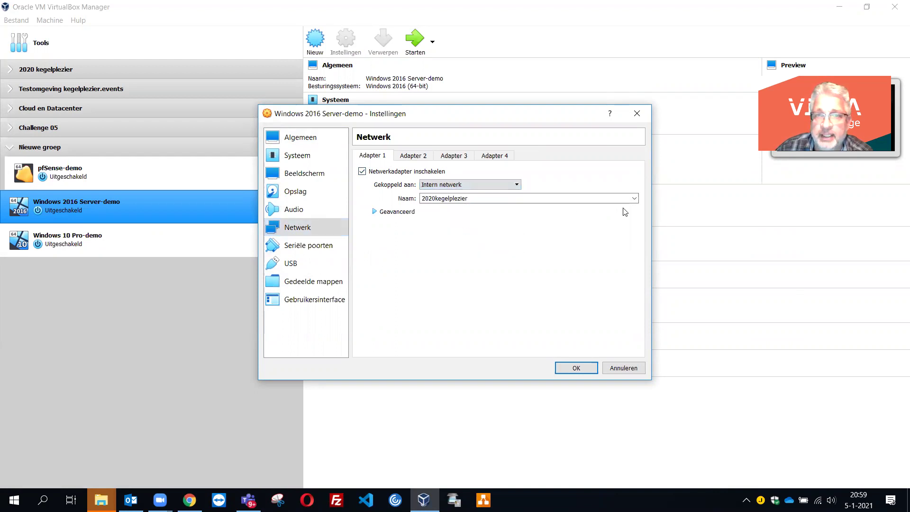
click(634, 198)
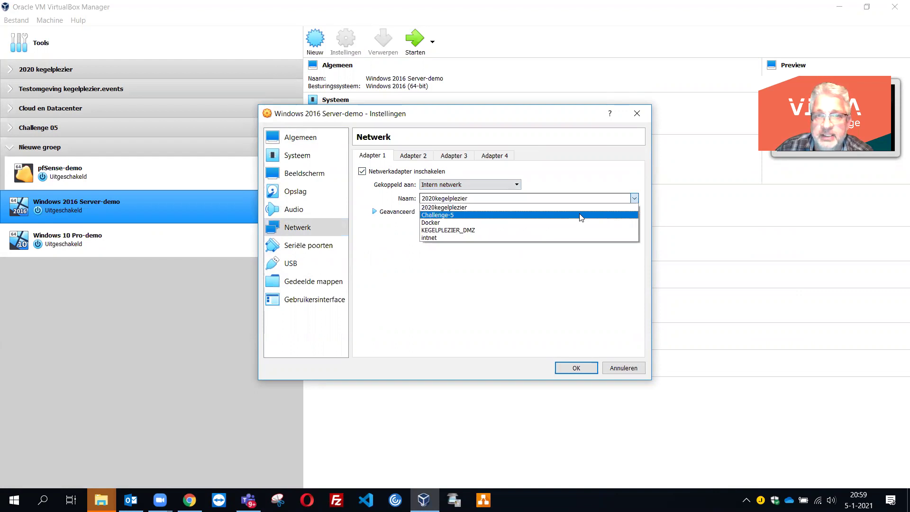
click(581, 216)
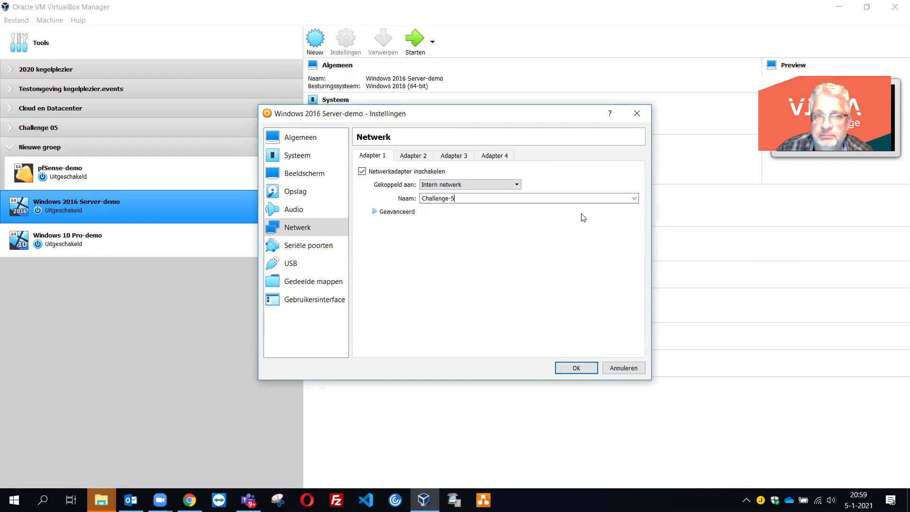
click(585, 366)
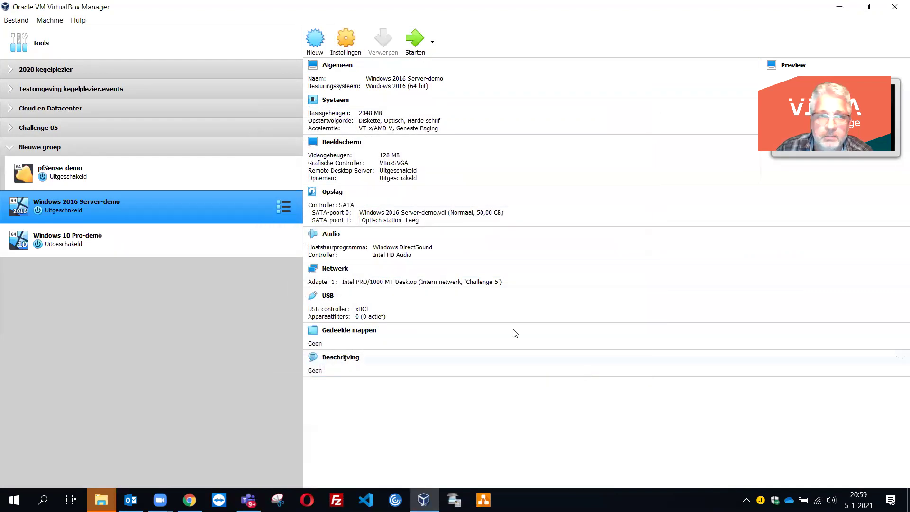
click(179, 246)
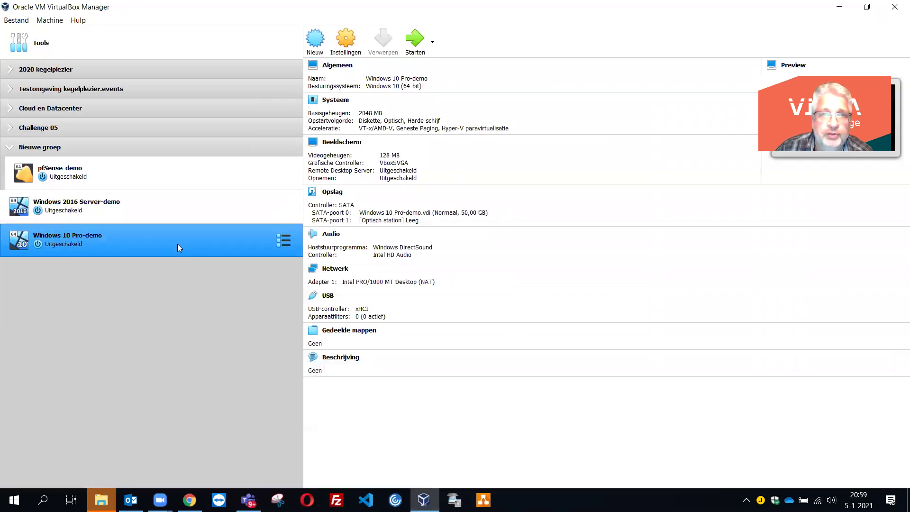
- Set Windows 10 Pro-demo's Adapter 1 to Internal Network Challenge-5 and save with OK
click(350, 49)
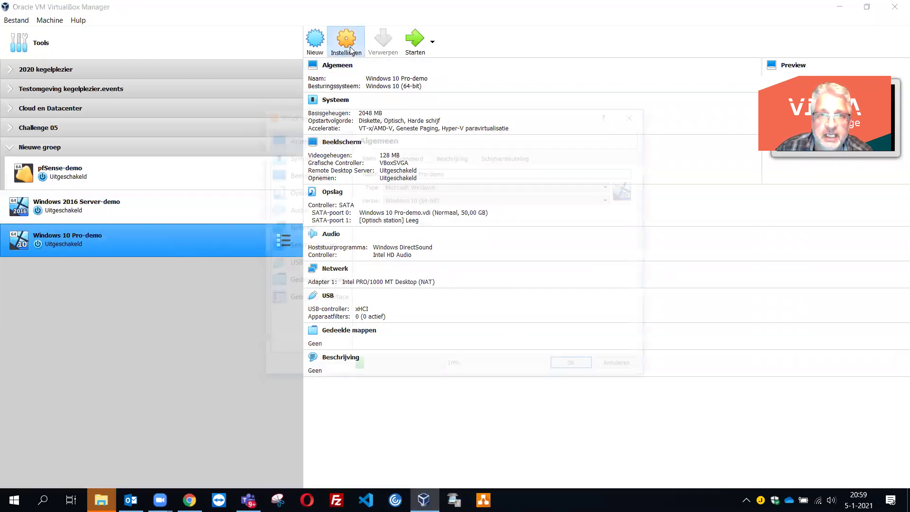
click(313, 228)
click(502, 185)
click(494, 208)
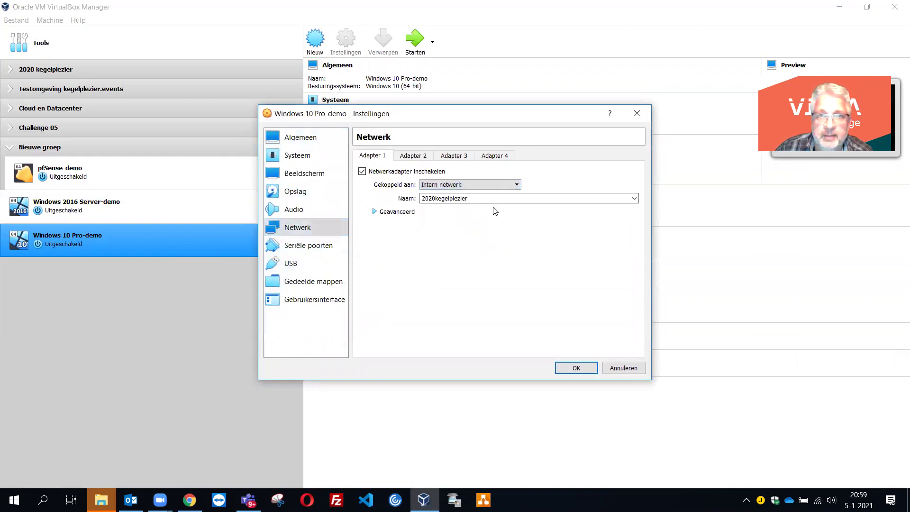
click(639, 203)
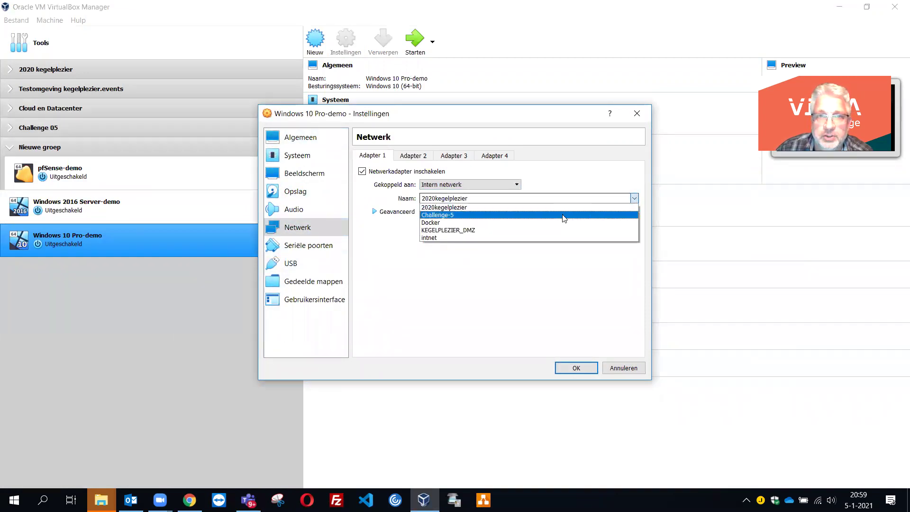
click(565, 215)
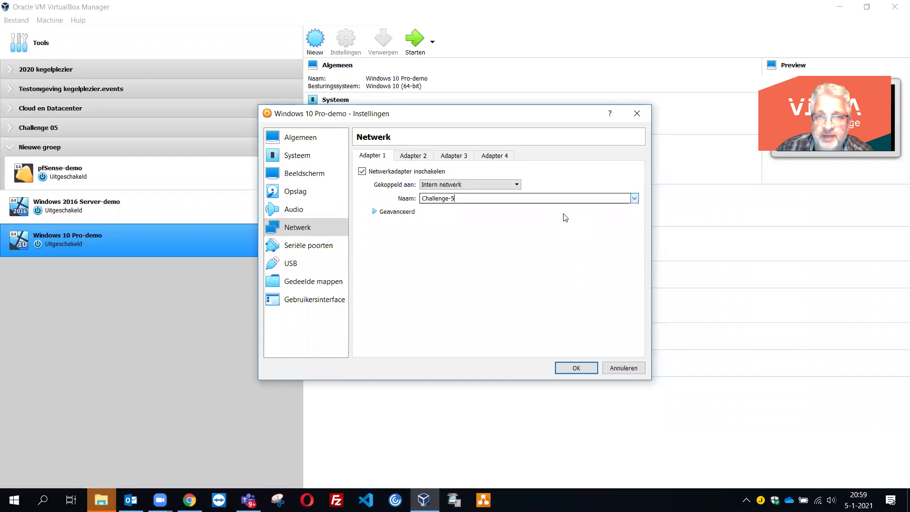
click(575, 368)
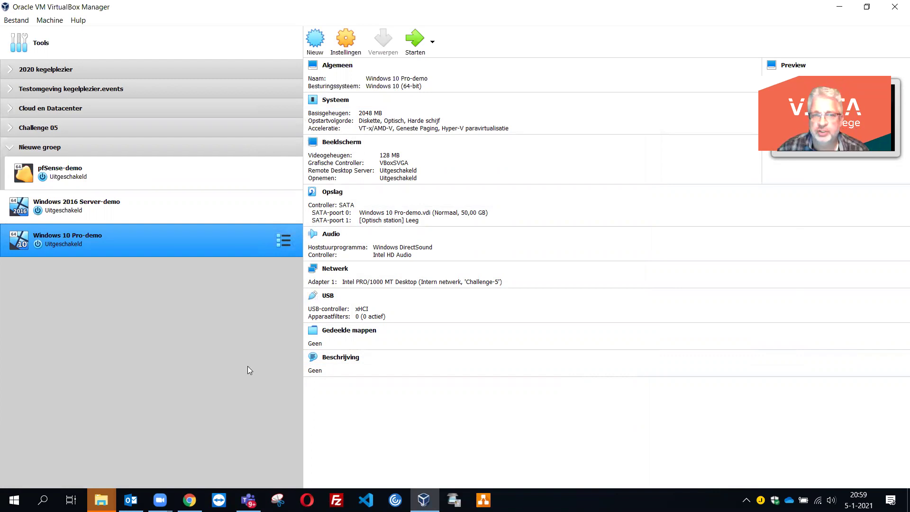
click(248, 500)
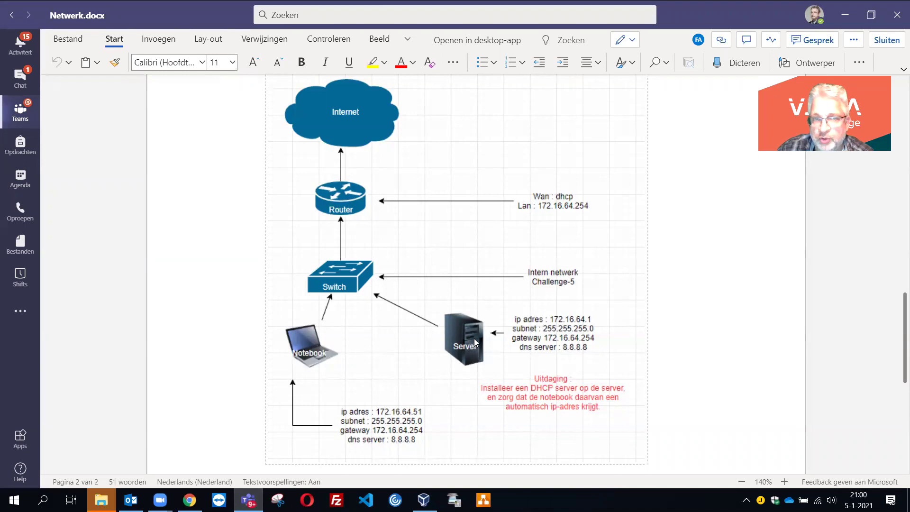
click(844, 19)
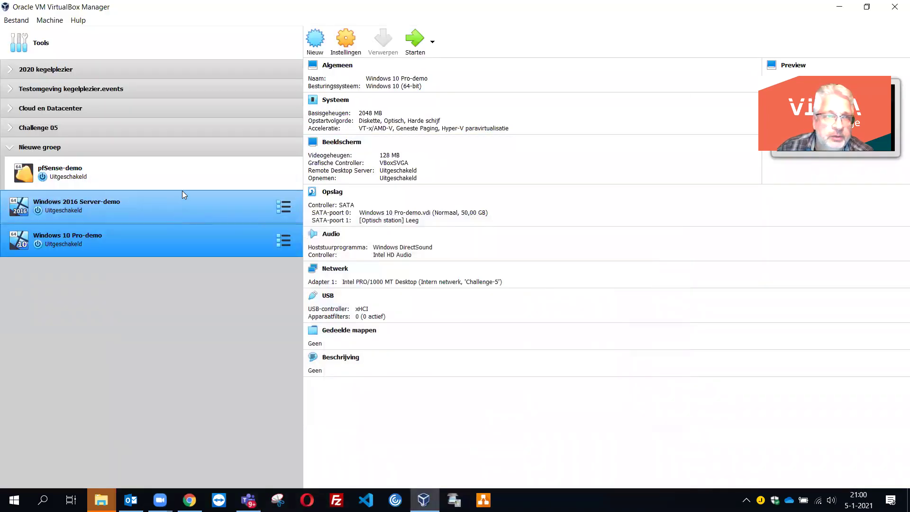
- Select pfSense-demo in the machine list and start it
click(186, 173)
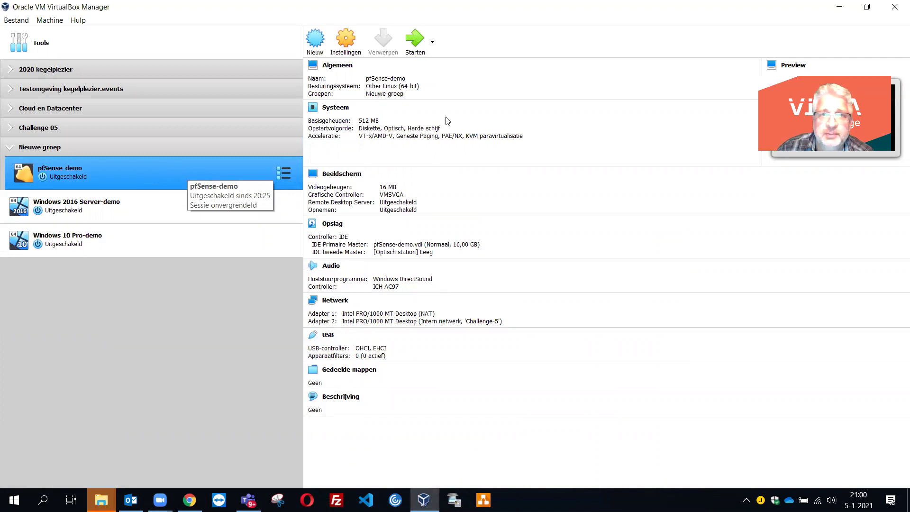
click(416, 46)
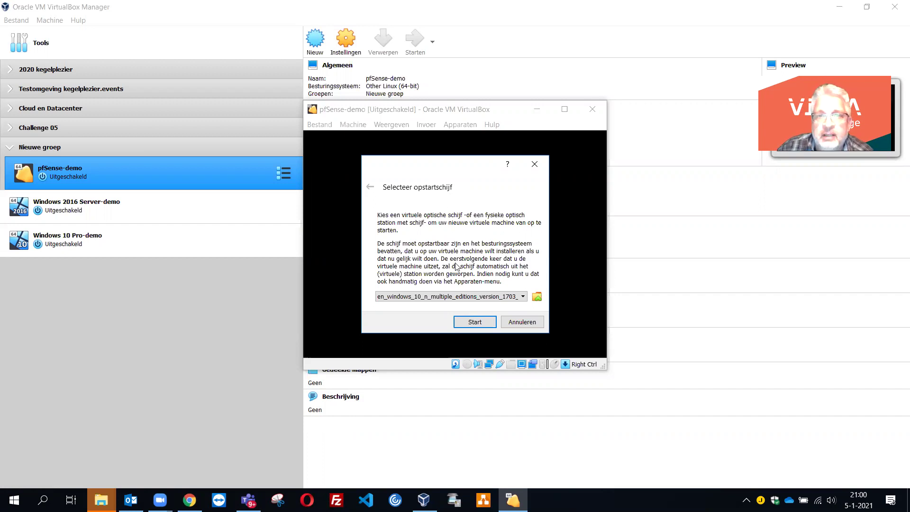
- Add pfSense-CE-2.4.5-RELEASE-amd64.iso from EXTRA (E:) and choose it as the startup disk
click(538, 297)
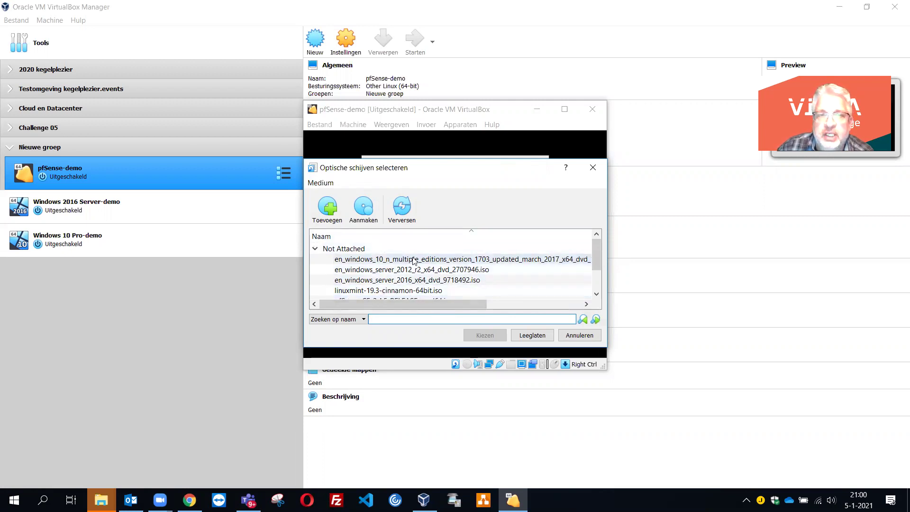
click(326, 208)
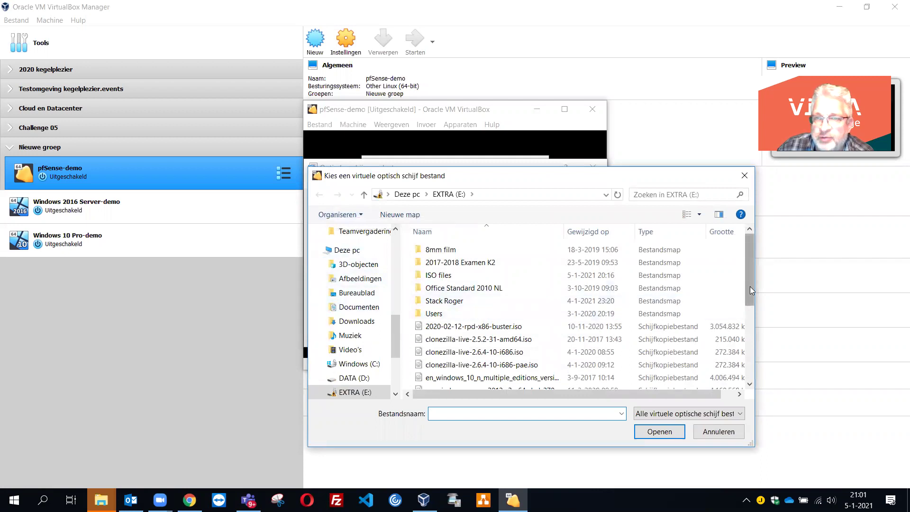
drag(749, 285, 745, 361)
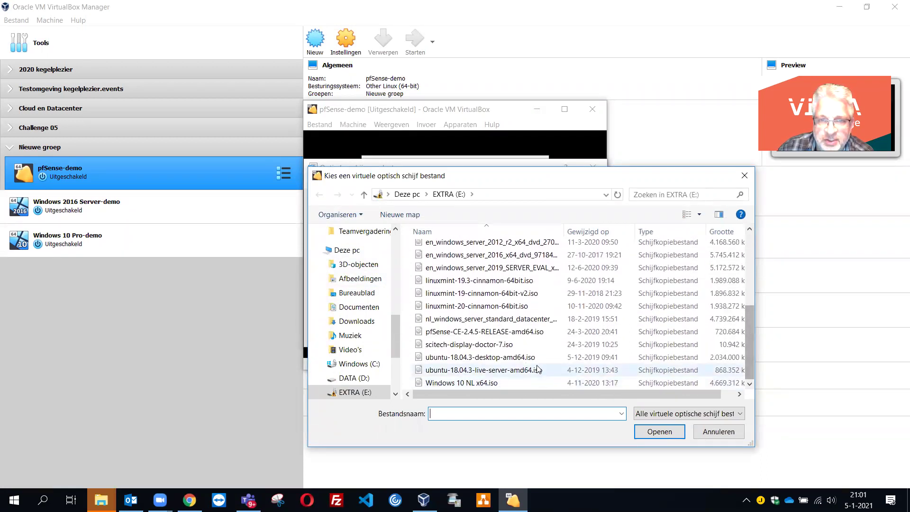
click(509, 331)
click(652, 432)
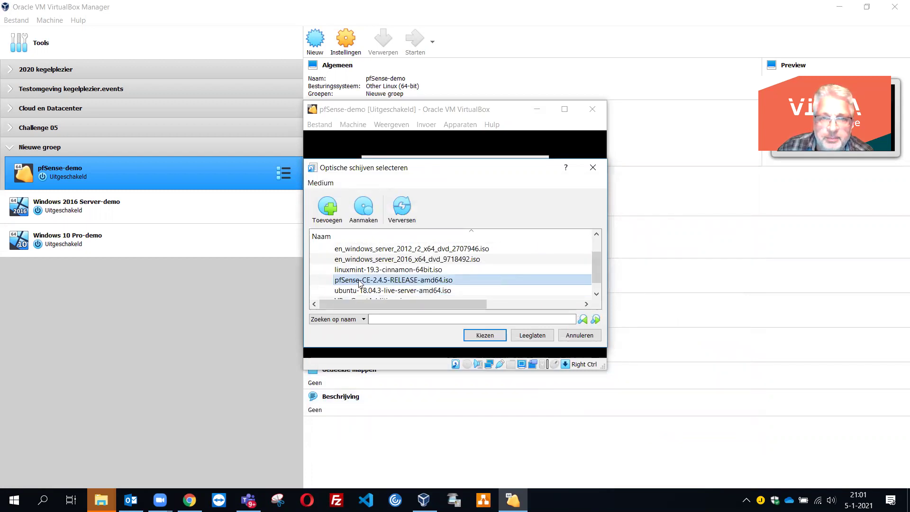
click(483, 335)
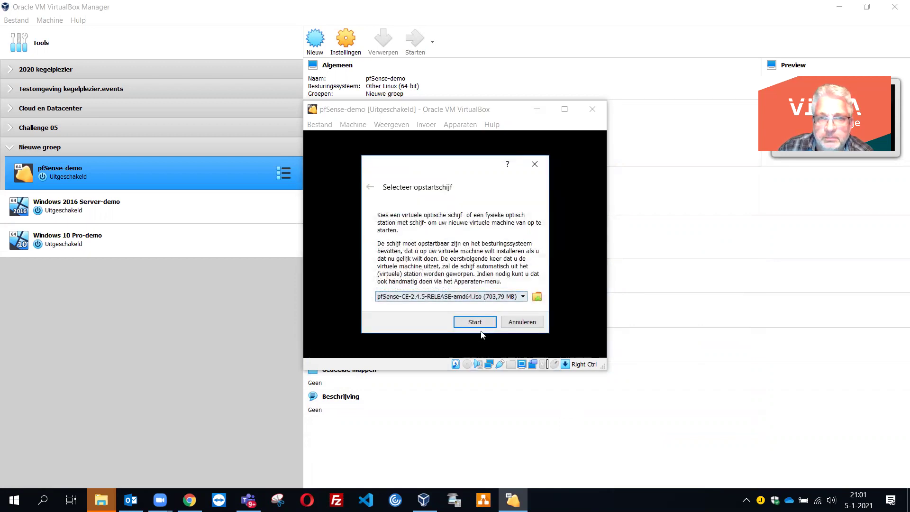
- Boot pfSense-demo from the ISO and maximize its VM window
click(480, 325)
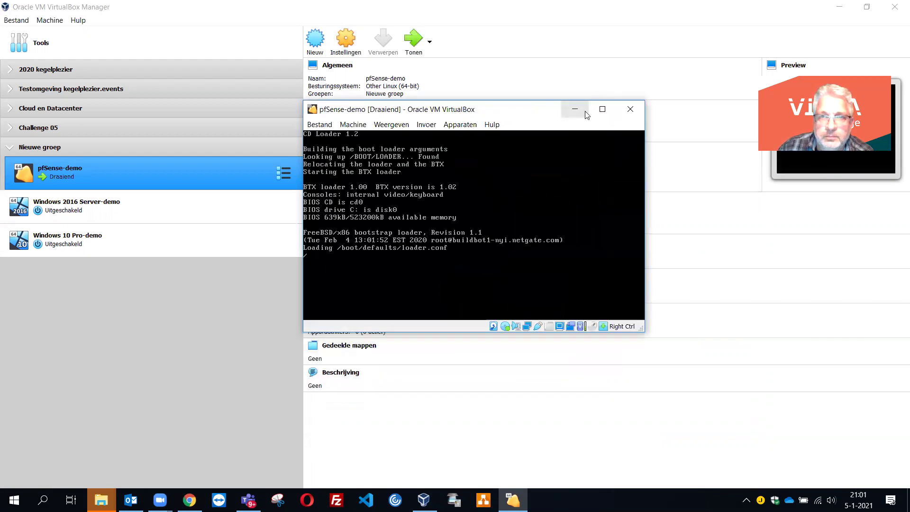
click(601, 109)
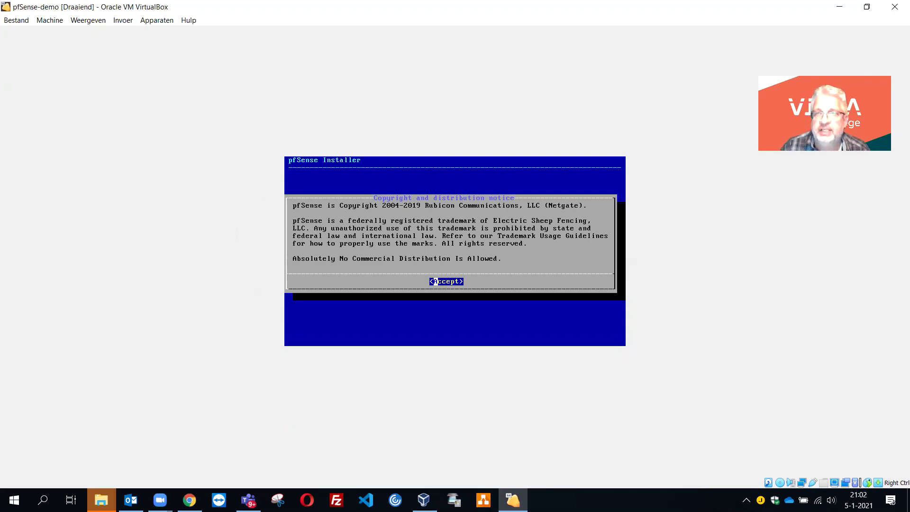
- Accept the notice, choose Install, keep the default keymap, and select Auto (UFS) partitioning
key(Return)
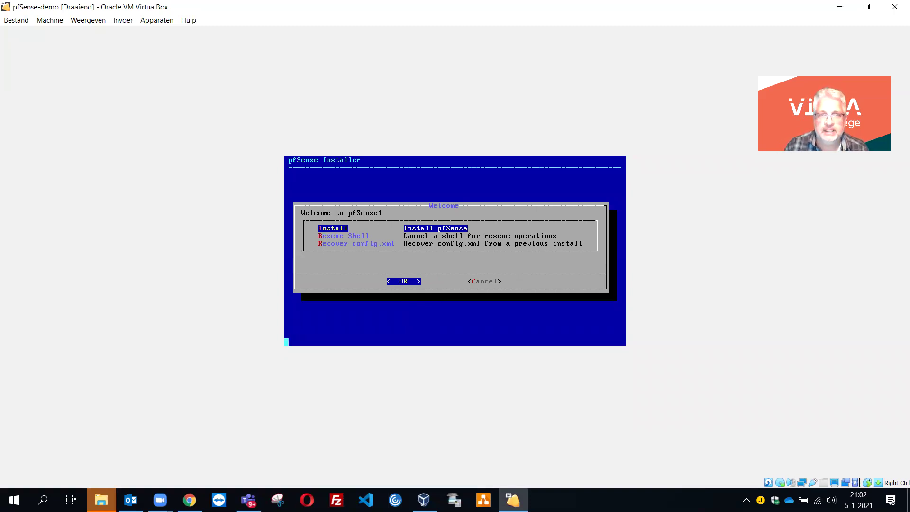
key(Return)
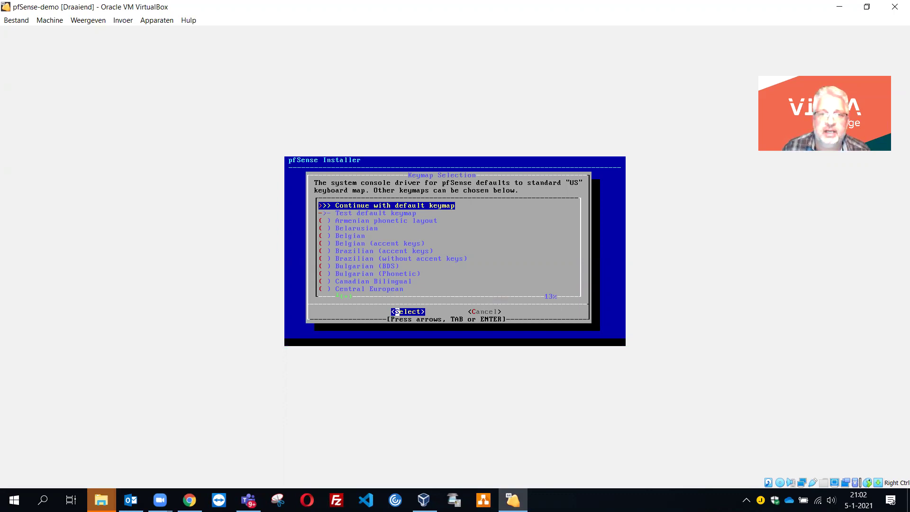
key(Return)
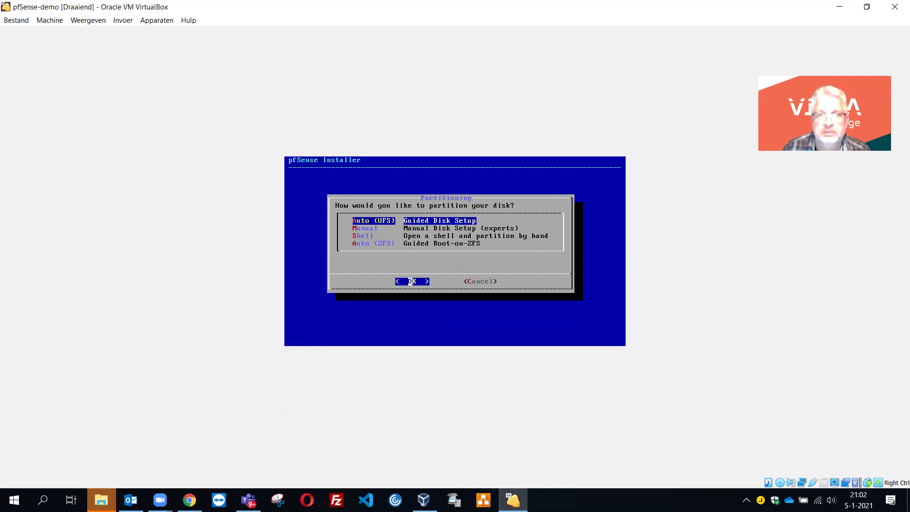
key(Return)
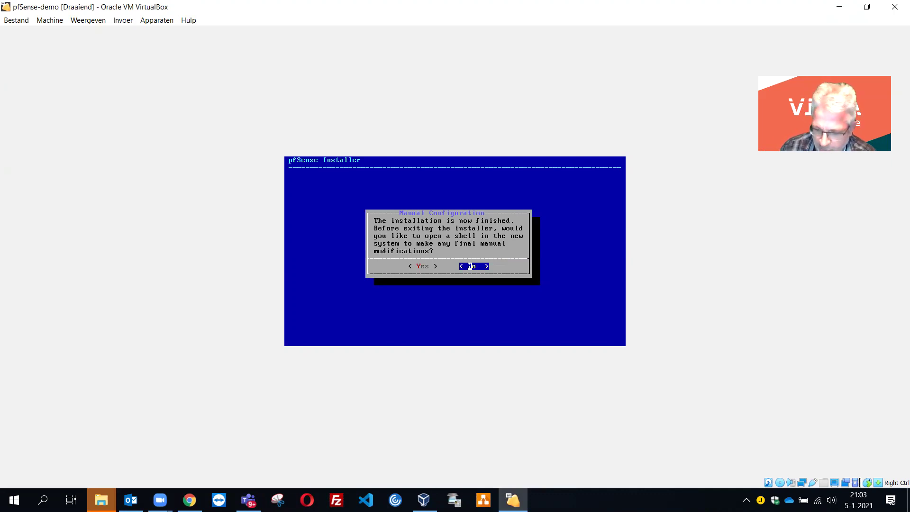
- Answer No to the manual-configuration shell and reboot into the installed pfSense
key(Return)
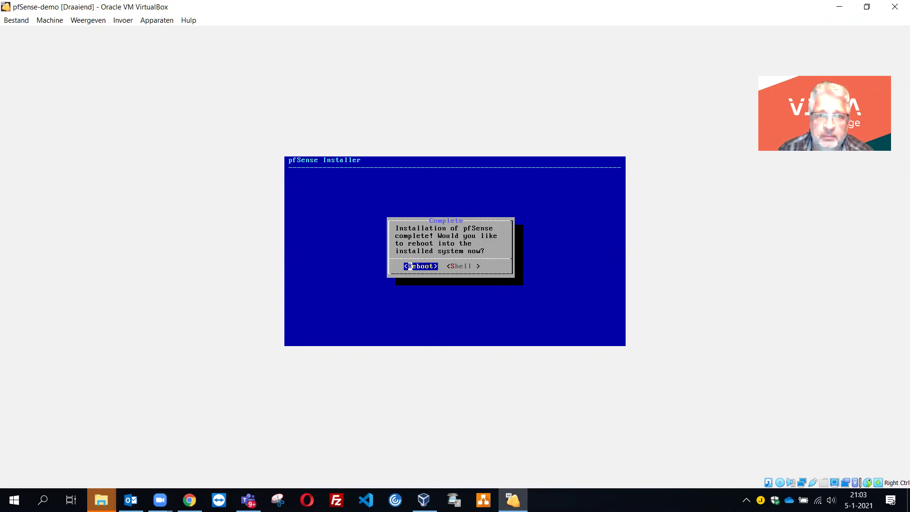
key(Return)
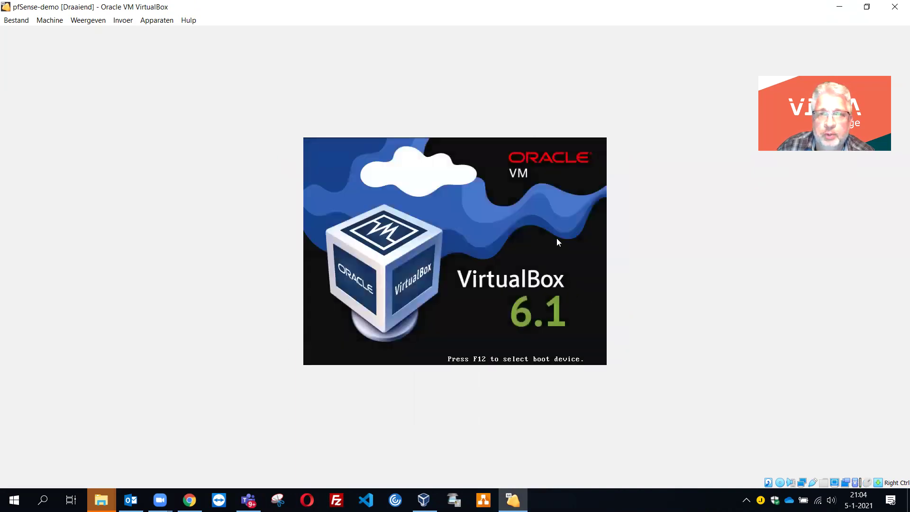
- Close the pfSense-demo window, choosing to power off the machine
click(895, 7)
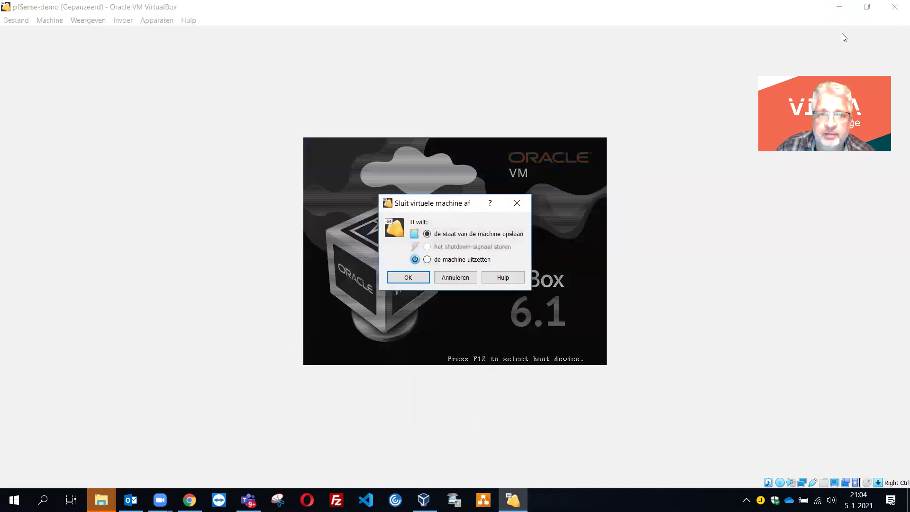
click(443, 259)
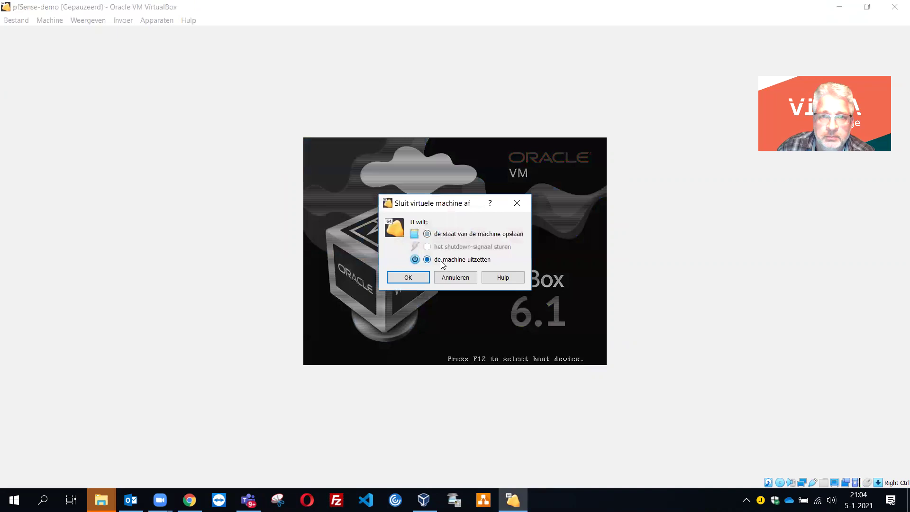
click(416, 277)
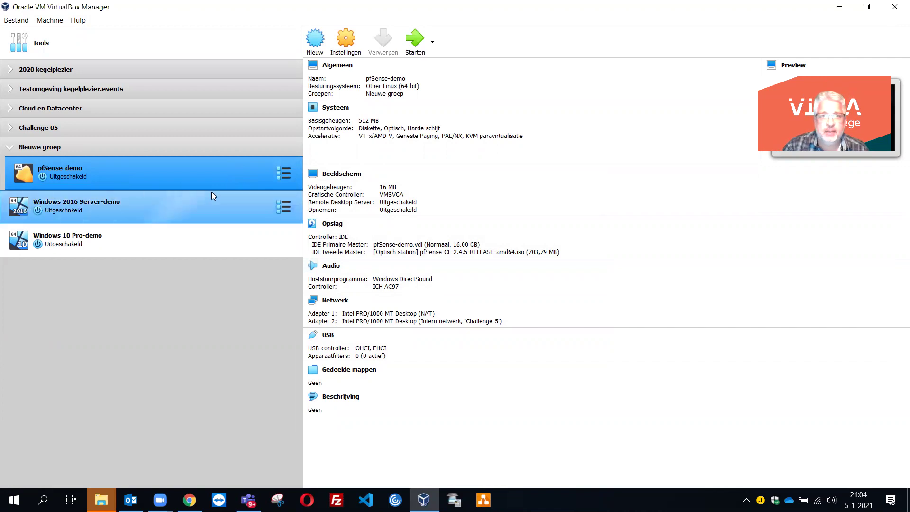
- Detach the pfSense-CE ISO drive from pfSense-demo's storage, keeping only pfSense-demo.vdi
click(346, 48)
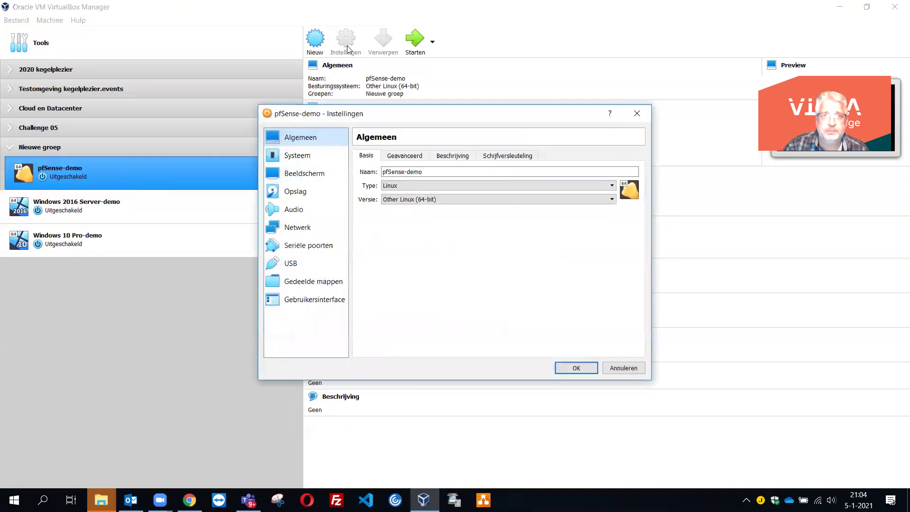
click(308, 194)
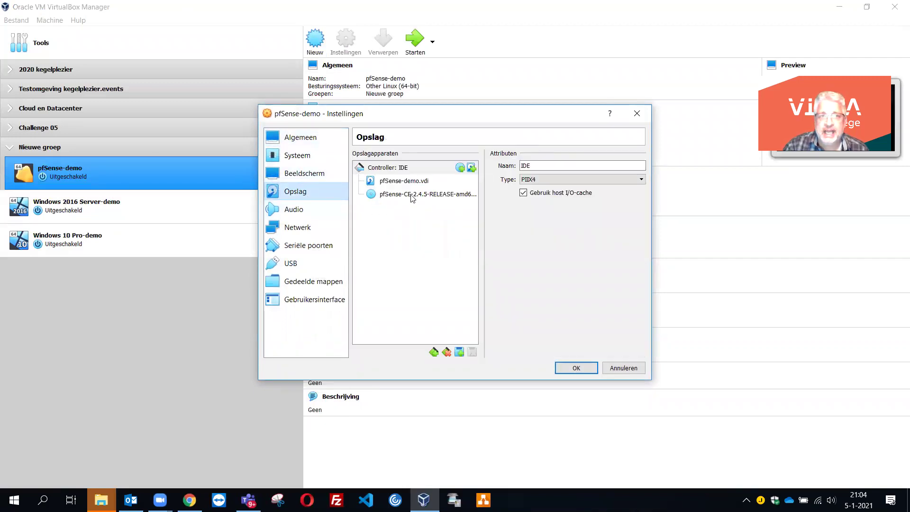
click(460, 196)
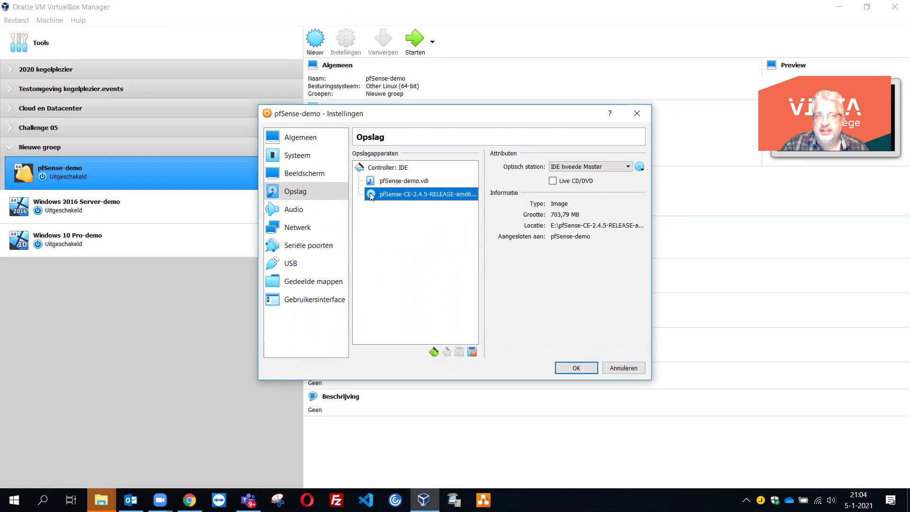
click(472, 352)
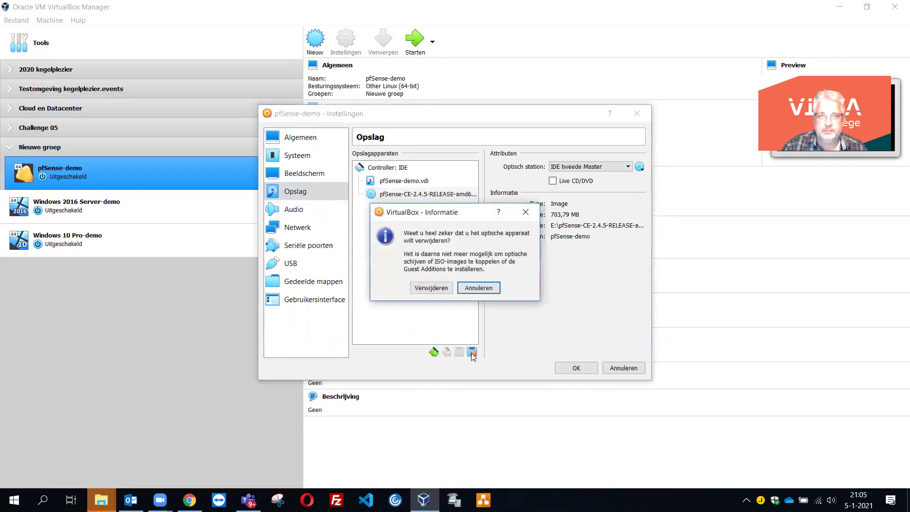
click(444, 288)
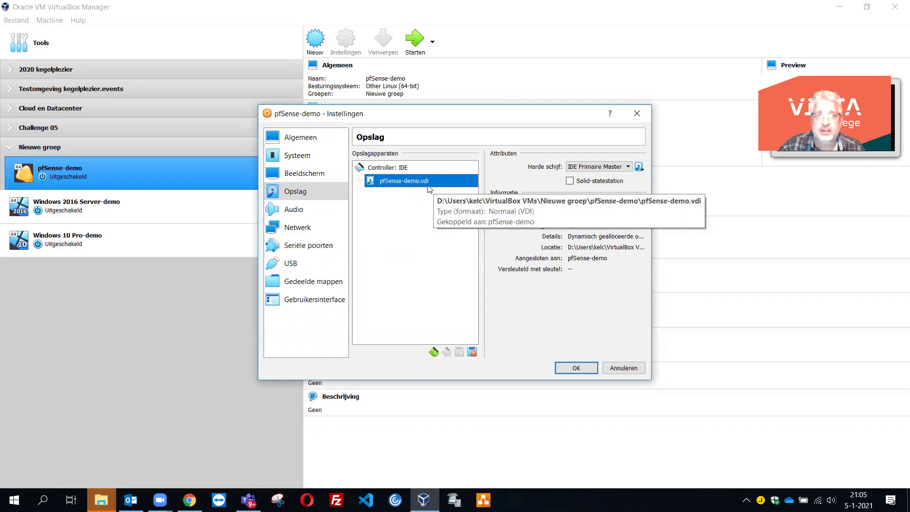
click(571, 369)
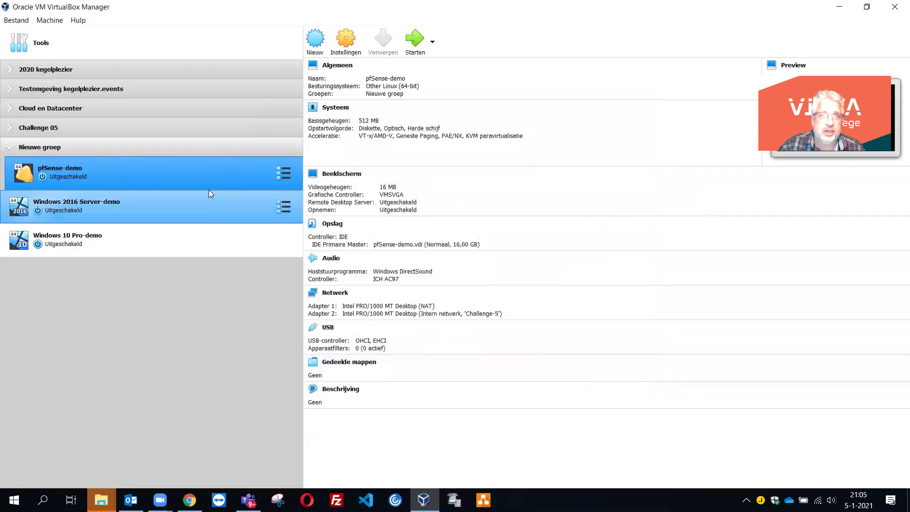
- Start pfSense-demo so it boots from its hard disk to the pfSense 2.4.5 console
click(413, 42)
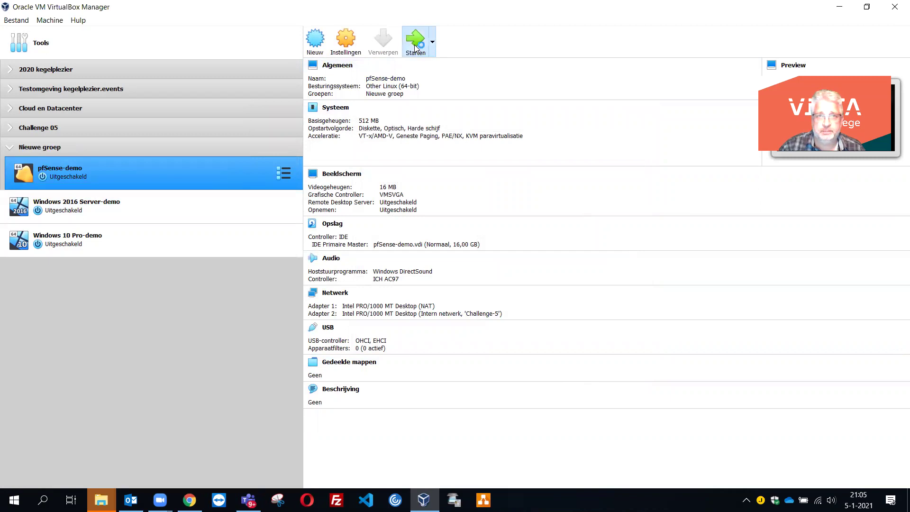
click(425, 258)
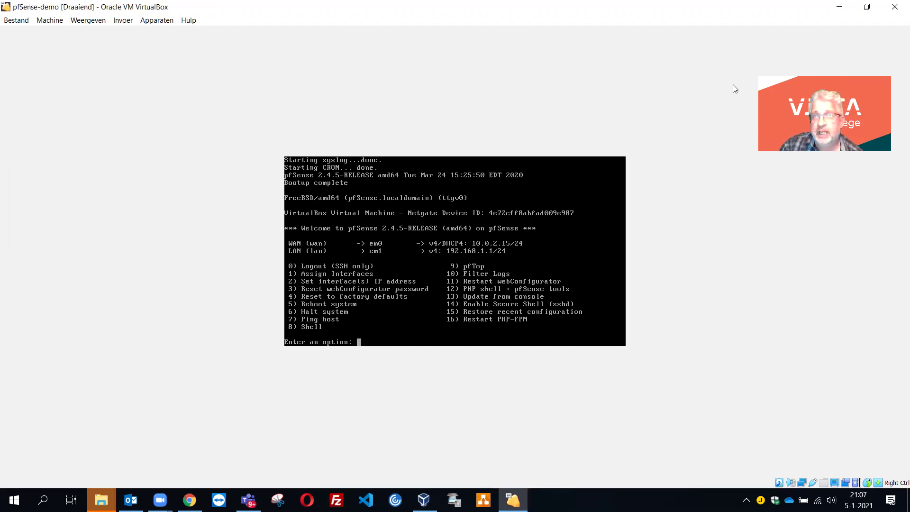
- Minimize the pfSense-demo window and start the Windows 2016 Server-demo machine
click(839, 10)
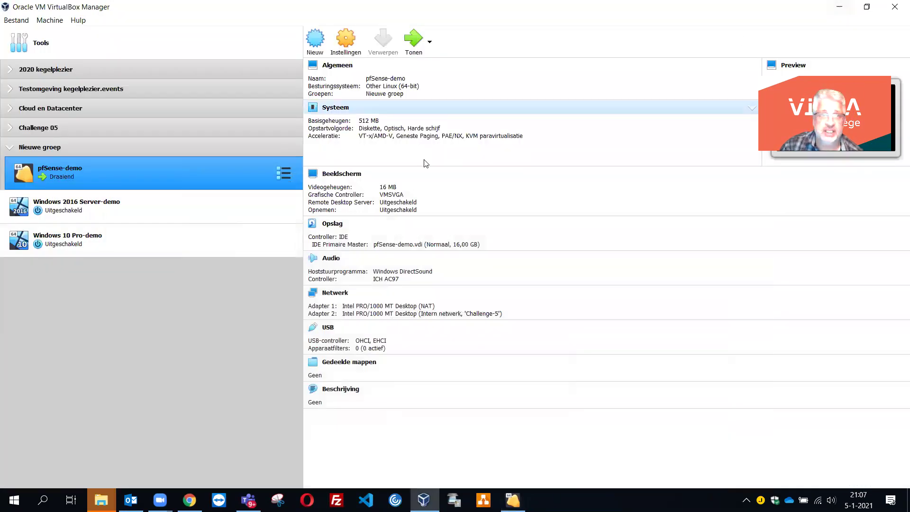
click(159, 210)
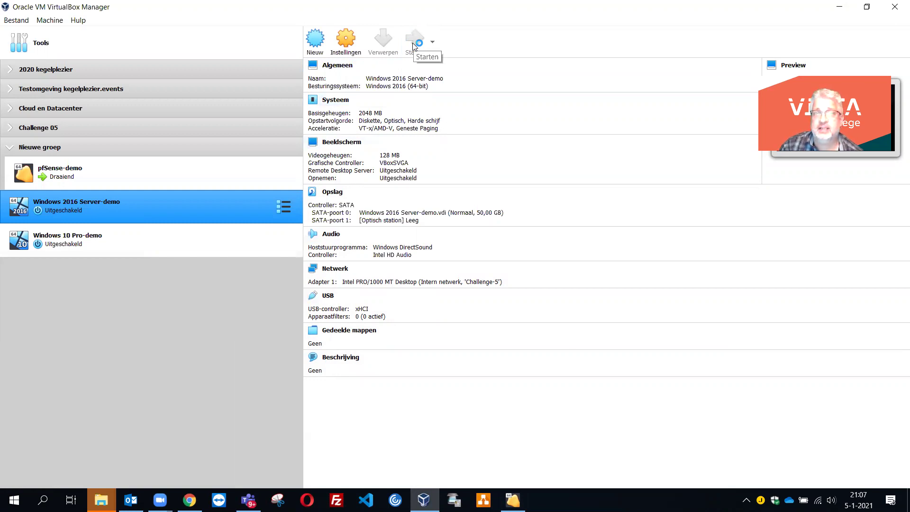
click(413, 45)
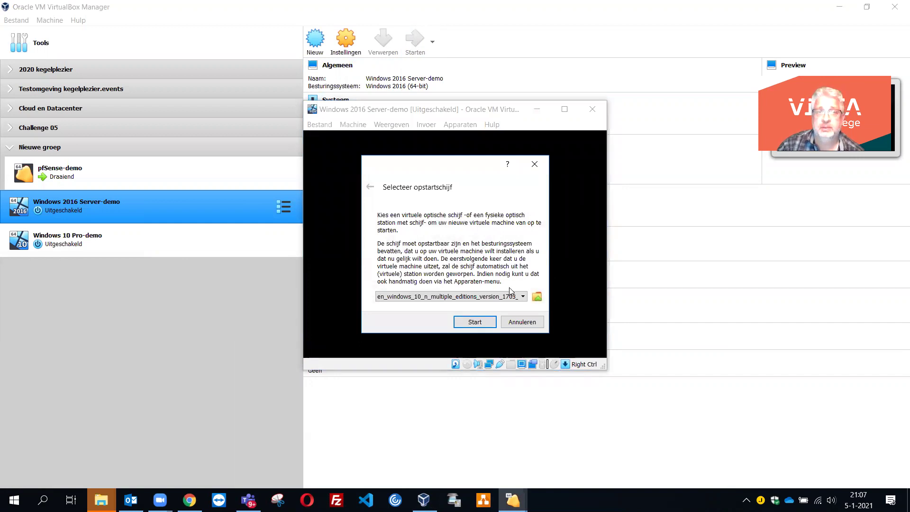
- Add en_windows_server_2016_x64_dvd_9718492.iso as the startup disk and boot Windows 2016 Server-demo from it
click(538, 297)
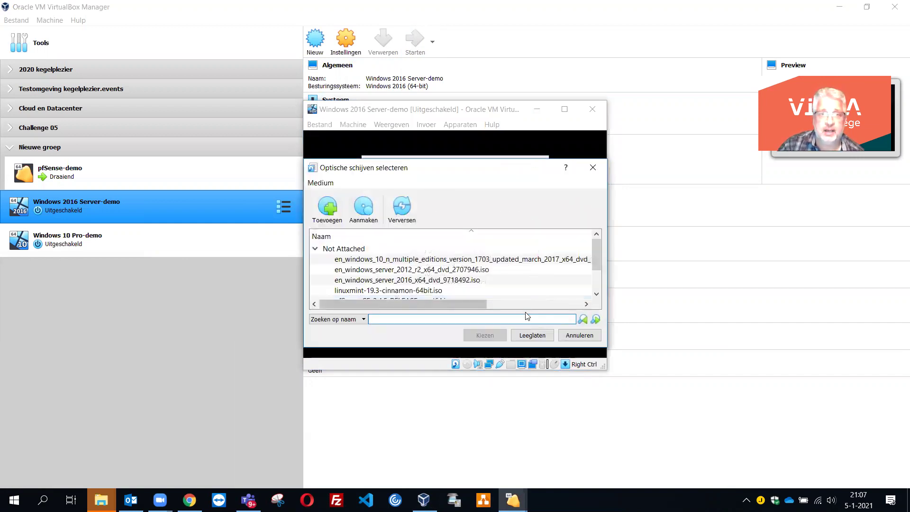
click(463, 281)
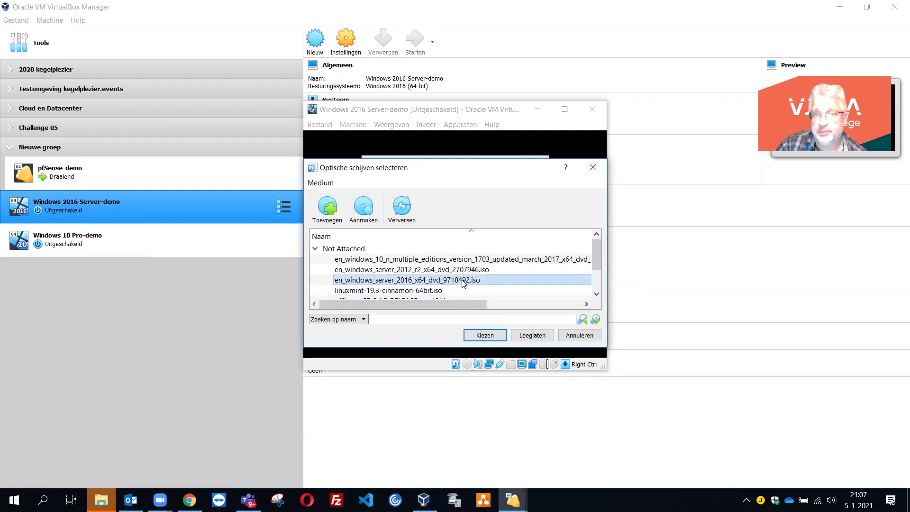
click(328, 209)
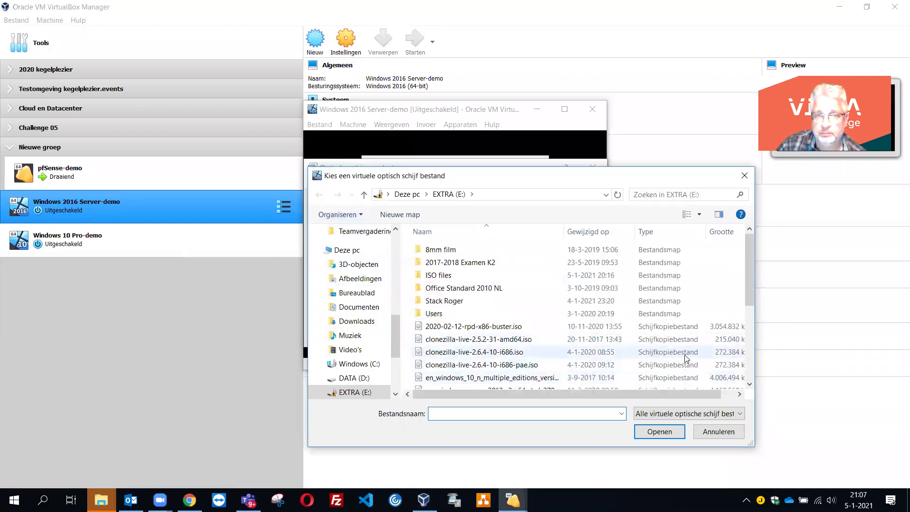
drag(749, 301, 749, 344)
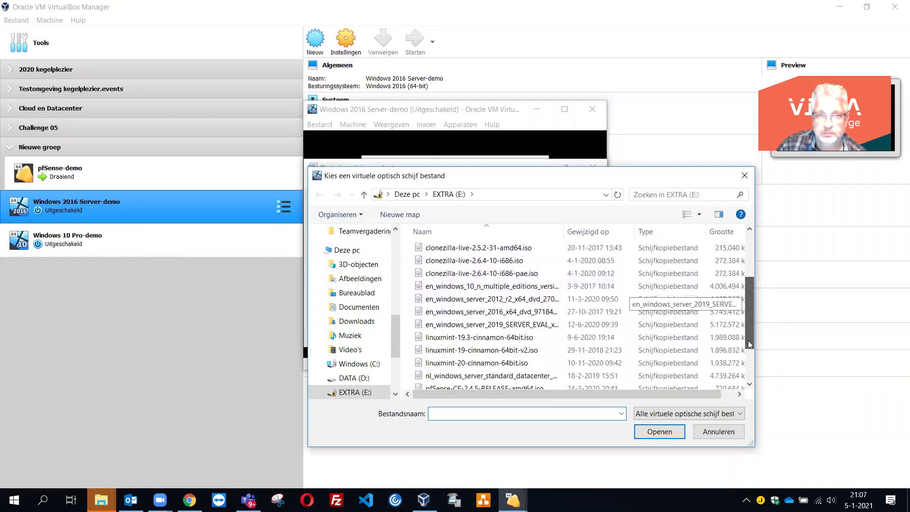
click(500, 315)
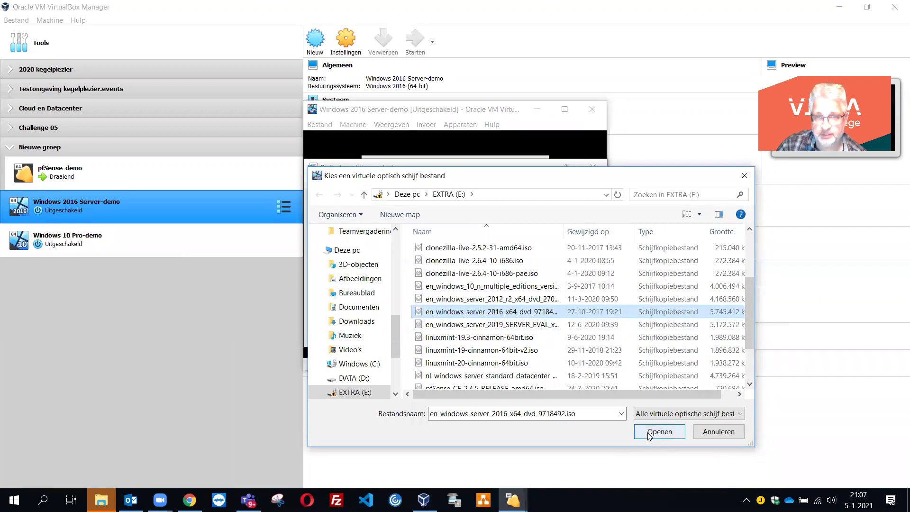
click(659, 431)
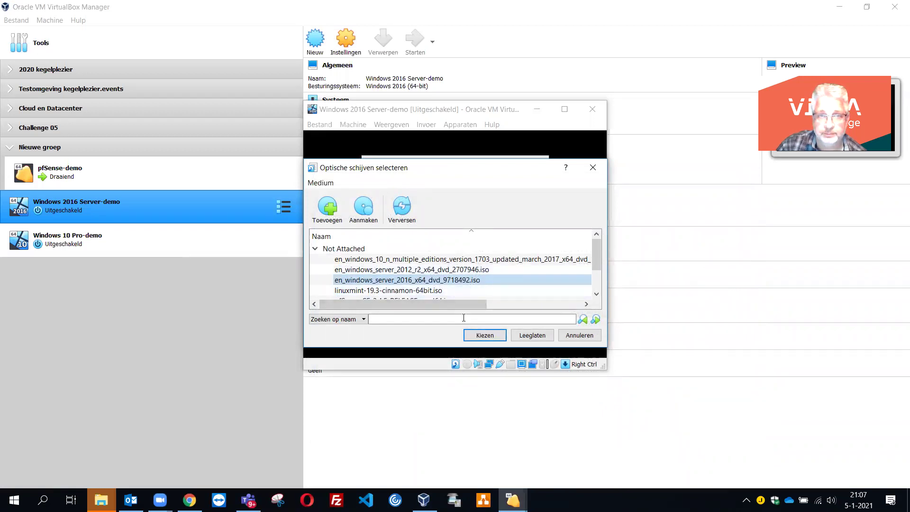
click(481, 335)
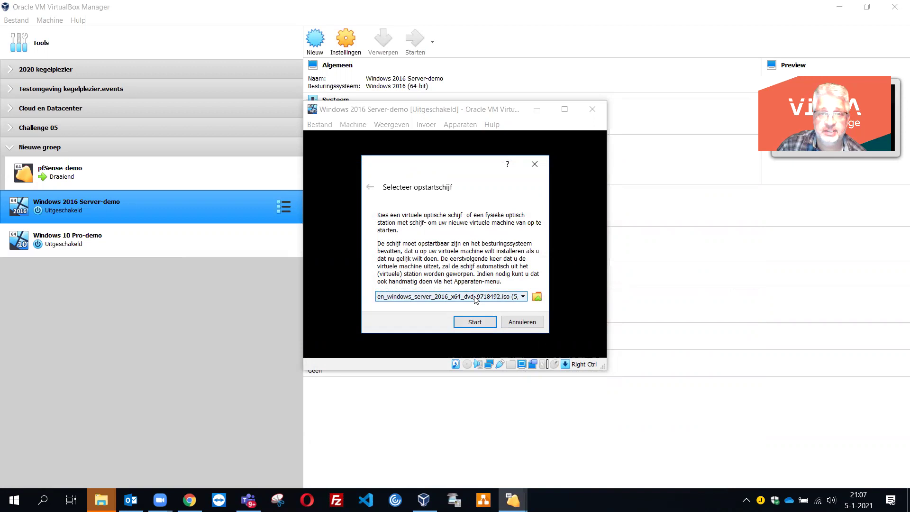
click(475, 321)
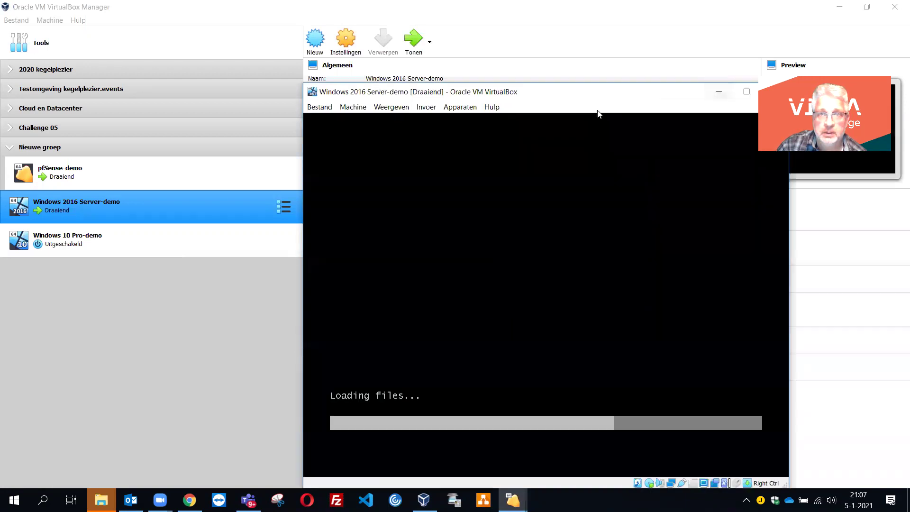
- Maximize the Windows 2016 Server-demo VM window while Windows Setup loads
click(747, 92)
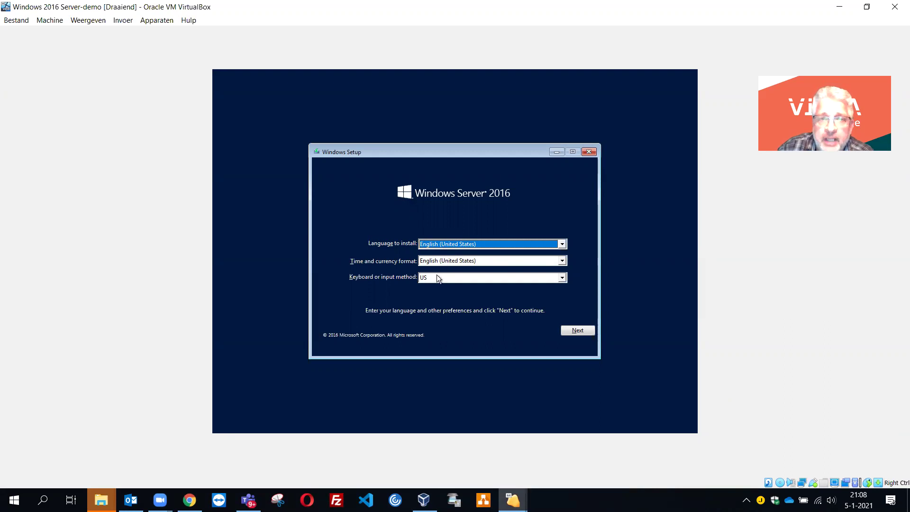
- Select the United States-International keyboard layout and continue past the language settings
click(562, 278)
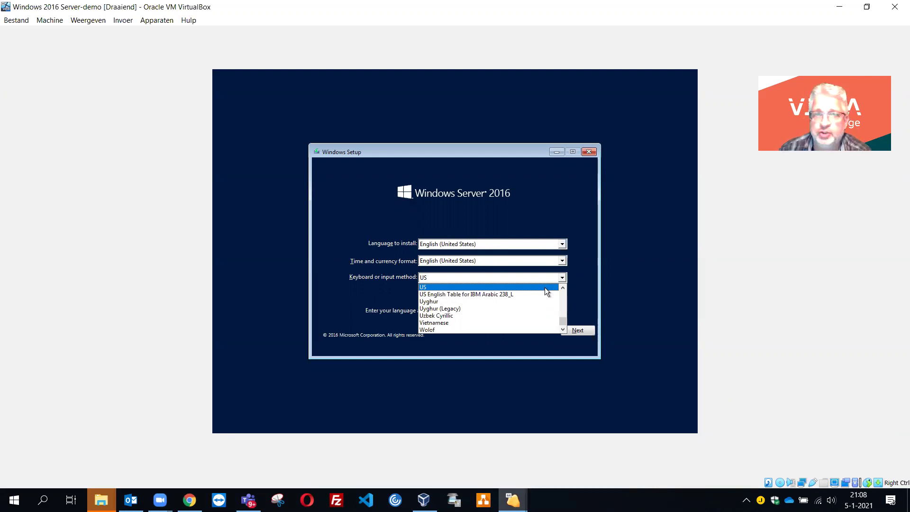
key(Up)
key(Up)
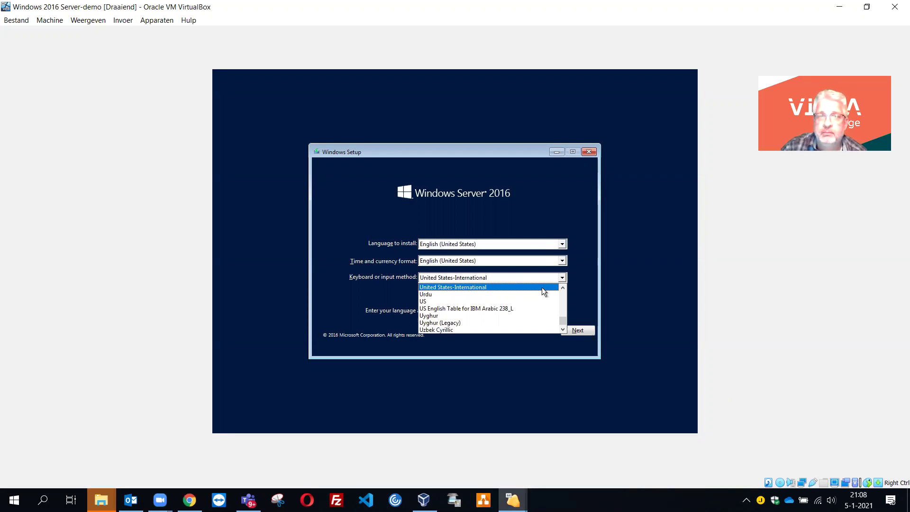
click(541, 288)
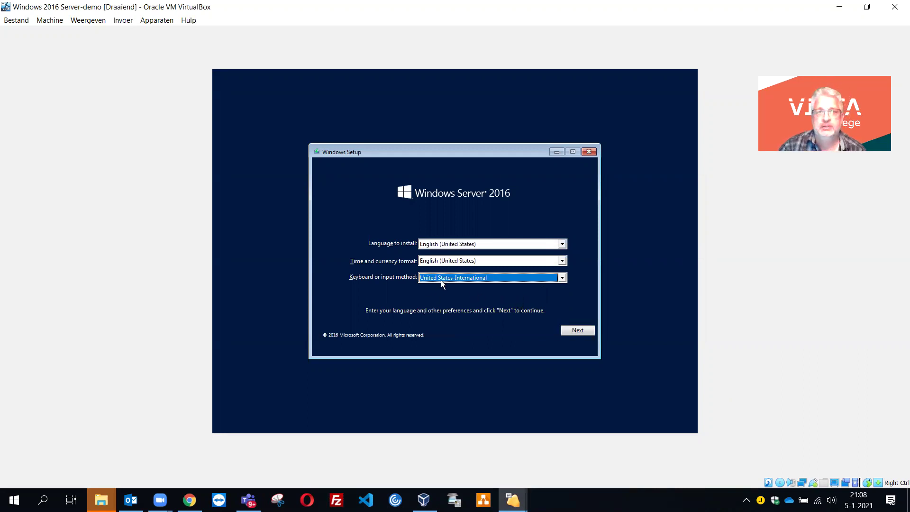
click(578, 331)
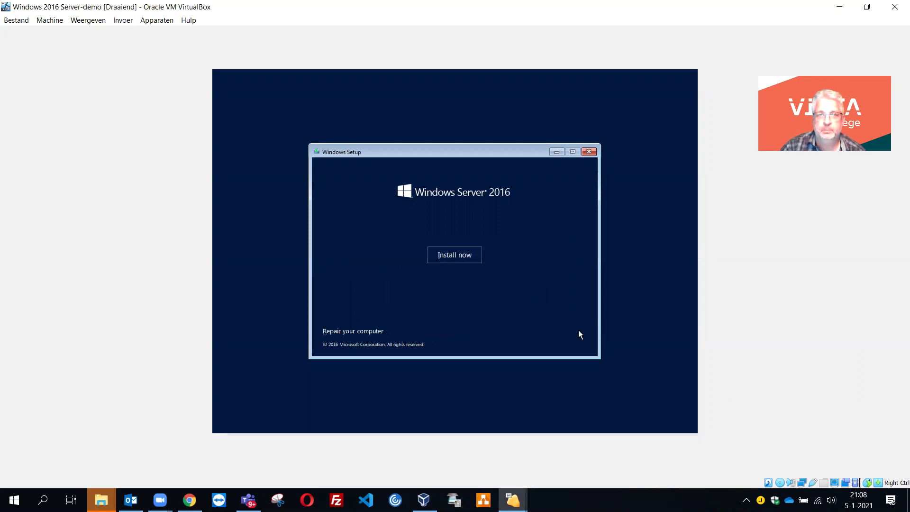
- Launch the Windows Server 2016 installation with Install now
click(461, 261)
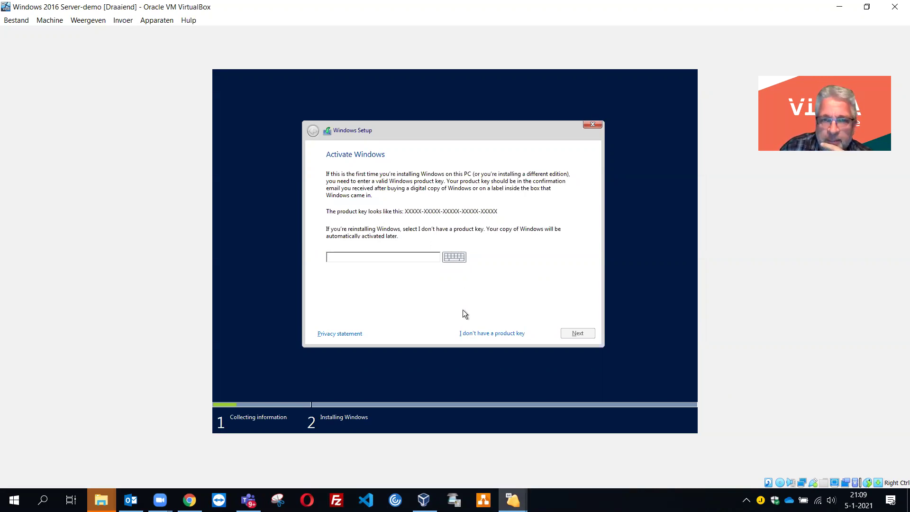
- Proceed without a product key and select Windows Server 2016 Standard (Desktop Experience)
click(496, 334)
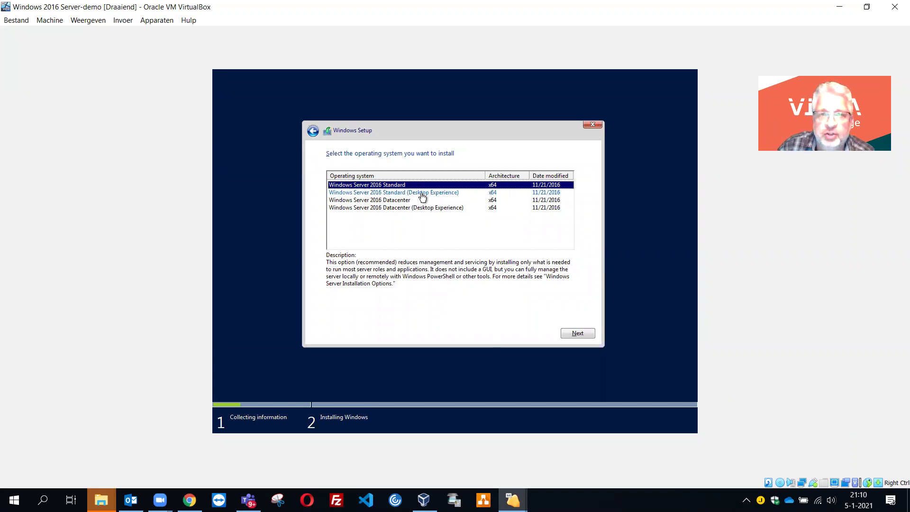
click(422, 194)
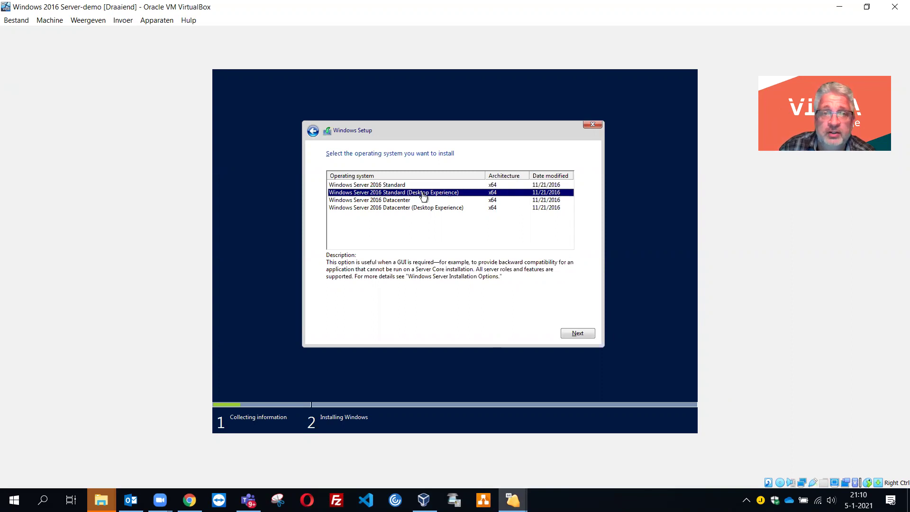
click(574, 334)
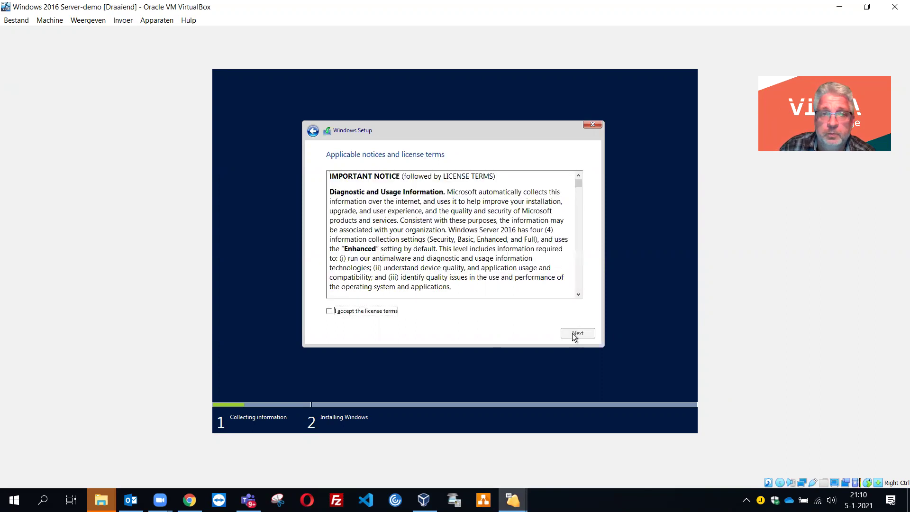
- Tick acceptance of the Windows Server 2016 license terms and continue
click(378, 312)
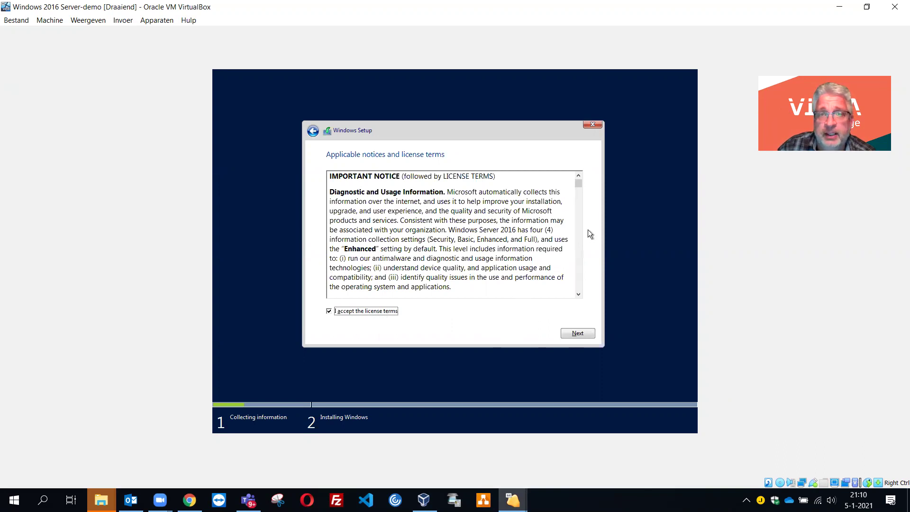
mouse_move(578, 186)
mouse_down()
mouse_move(579, 287)
mouse_move(583, 171)
mouse_up()
click(577, 334)
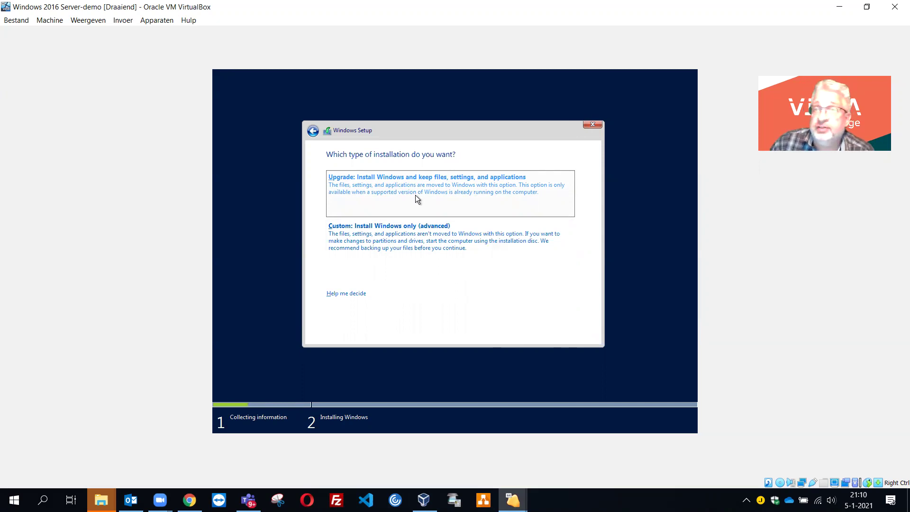
- Choose a Custom installation onto the unallocated Drive 0 space
click(419, 238)
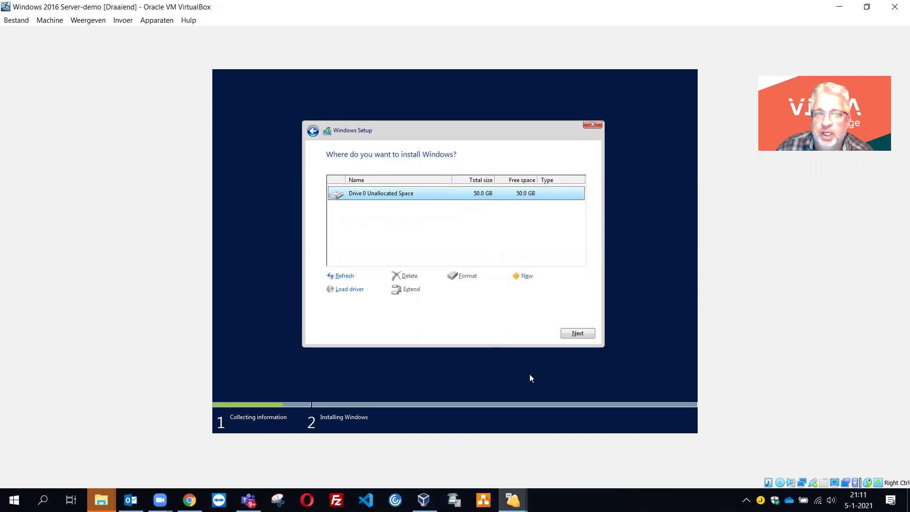
click(576, 332)
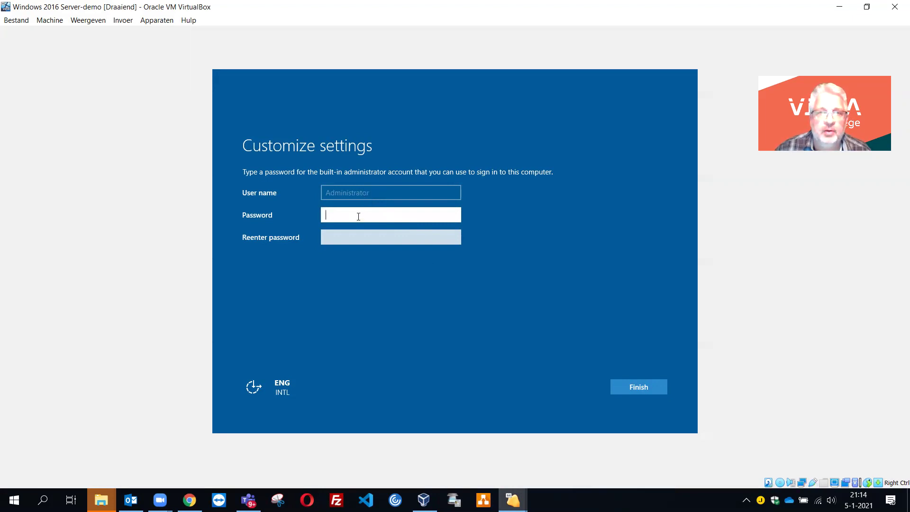
- Enter the administrator password in both password fields and finish the server setup
text(******)
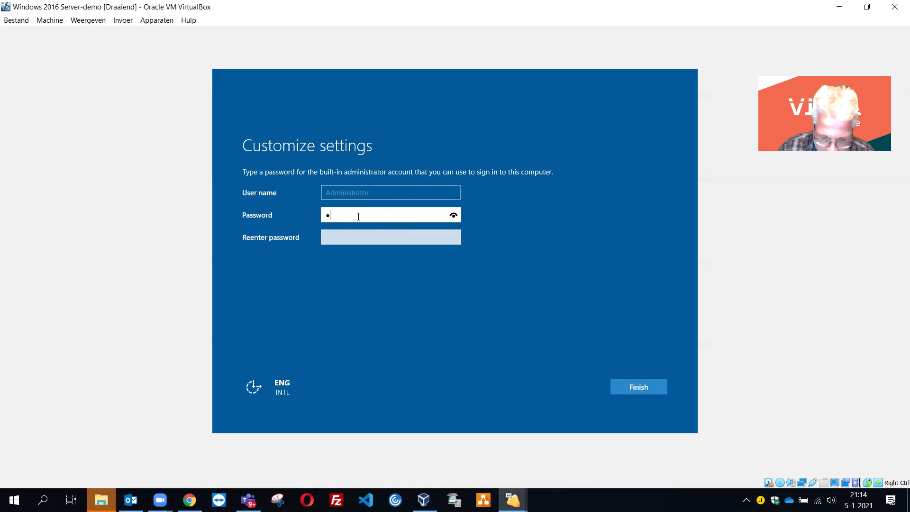
text(***)
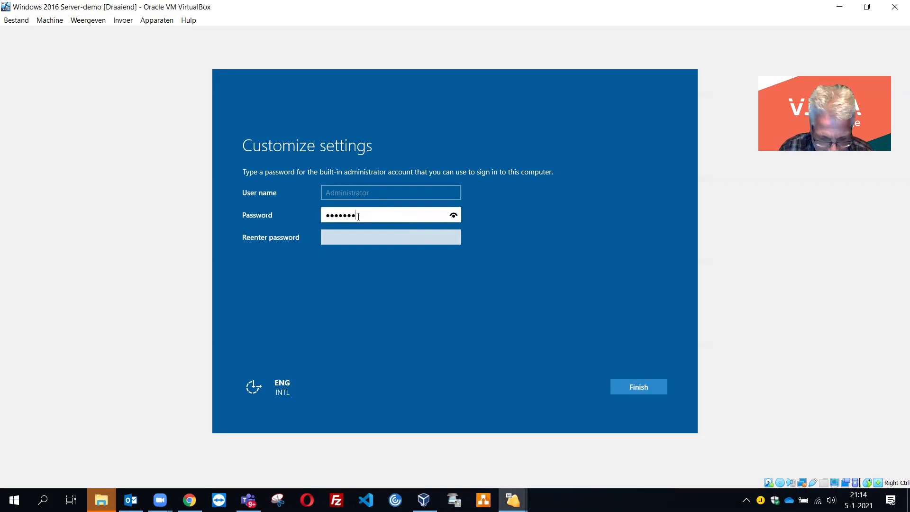
text(*)
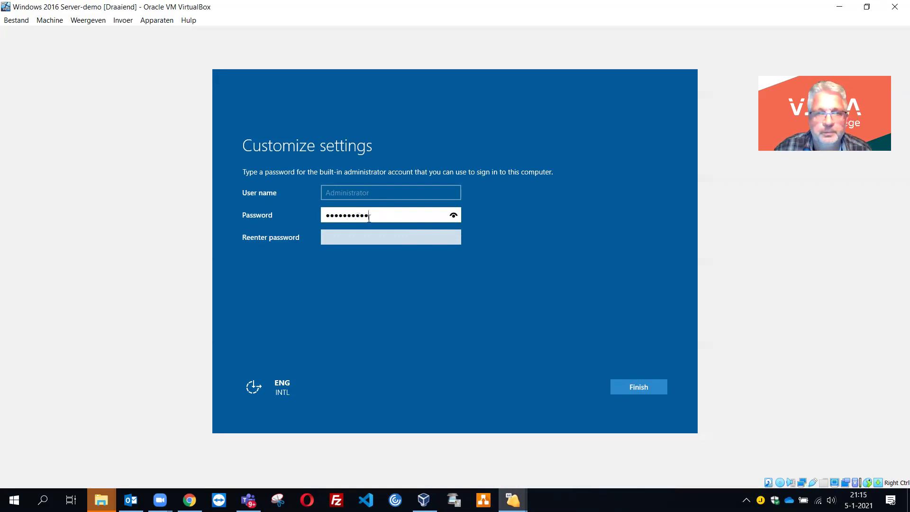
click(366, 237)
text(*******)
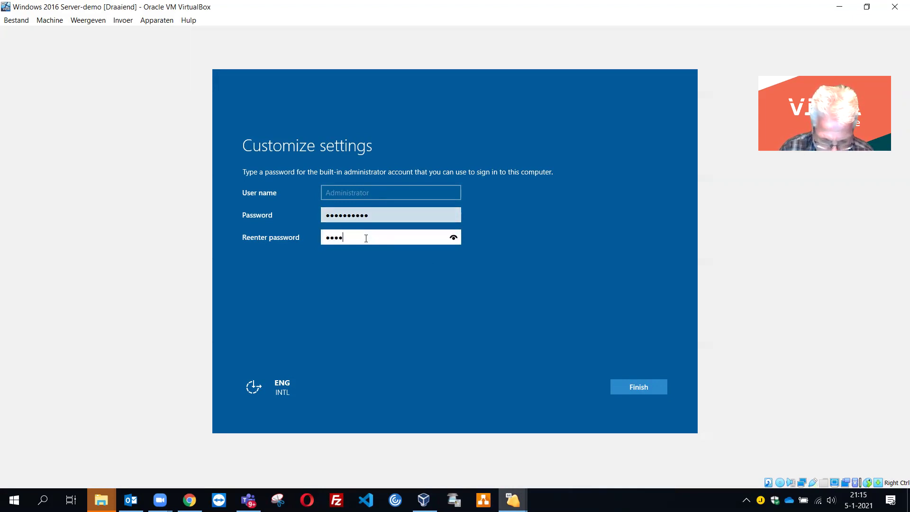
text(***)
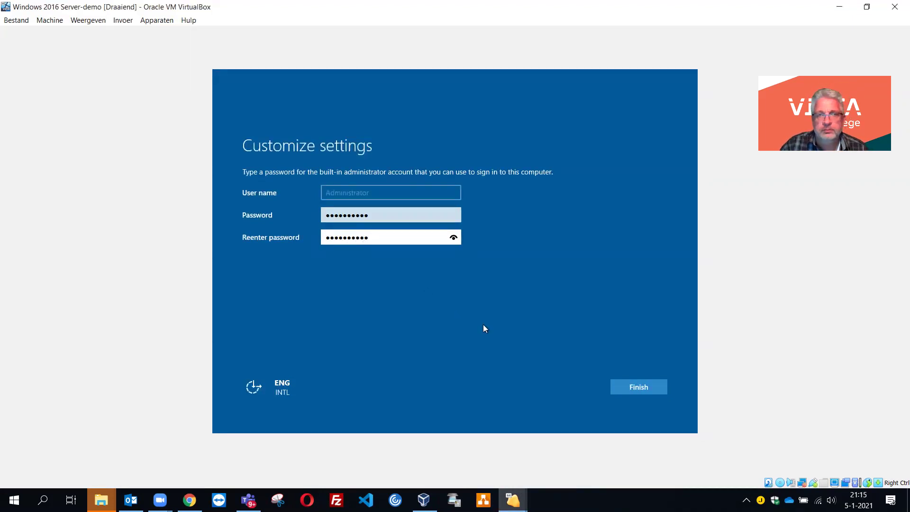
click(624, 386)
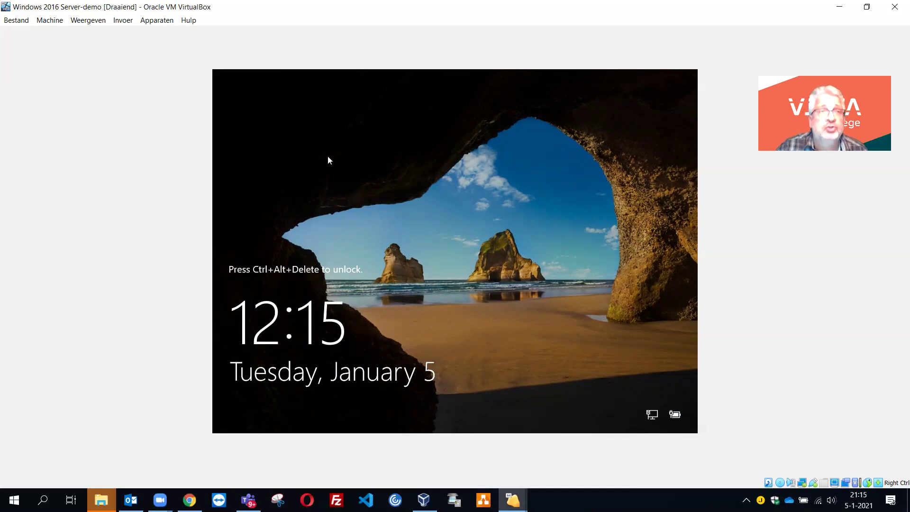
- Send Ctrl-Alt-Del to the guest from the Input > Keyboard menu to unlock it
click(124, 21)
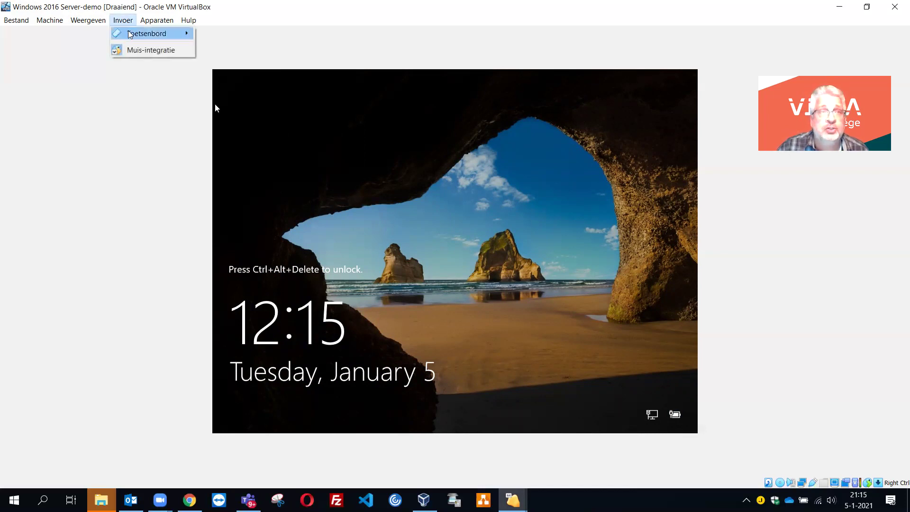
mouse_move(131, 34)
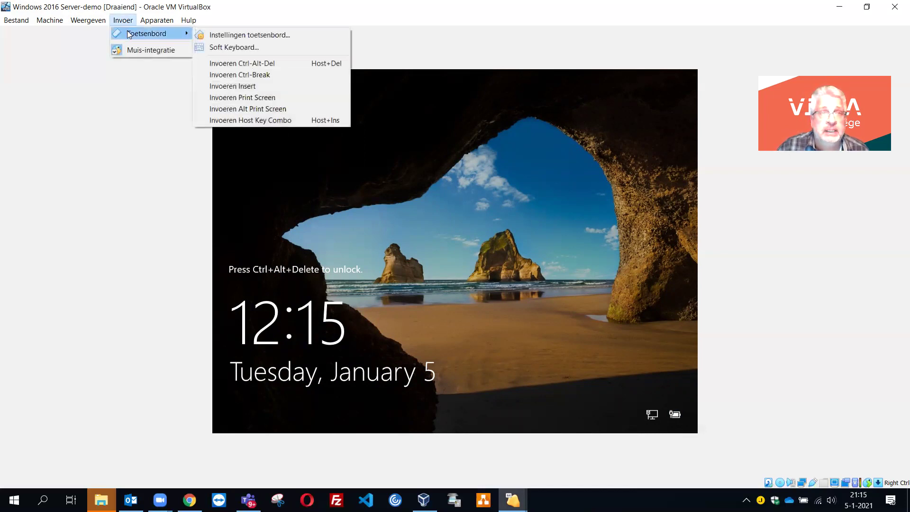
click(265, 63)
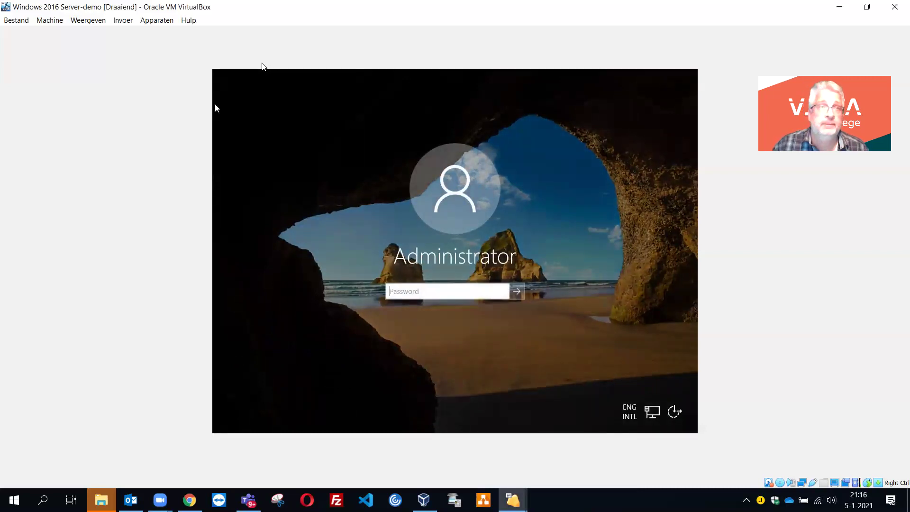
- Type the Administrator account password and submit it to sign in
click(124, 20)
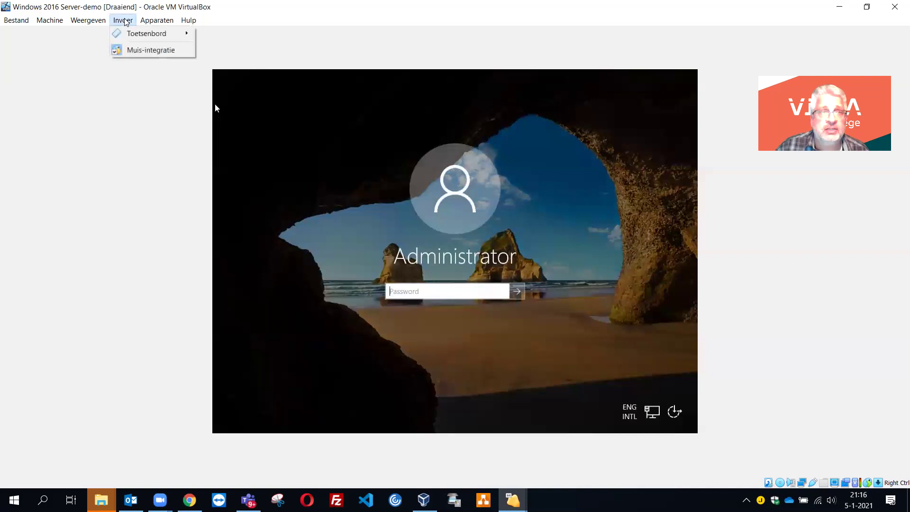
mouse_move(142, 33)
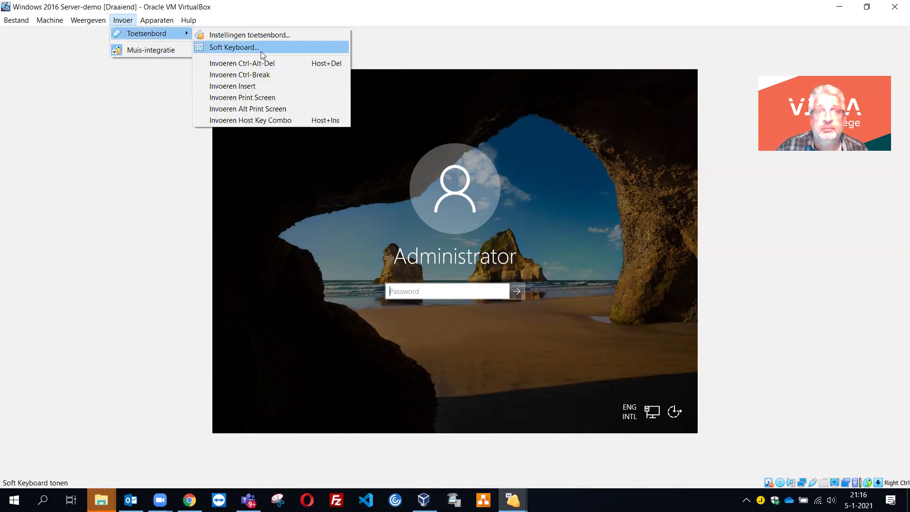
click(447, 291)
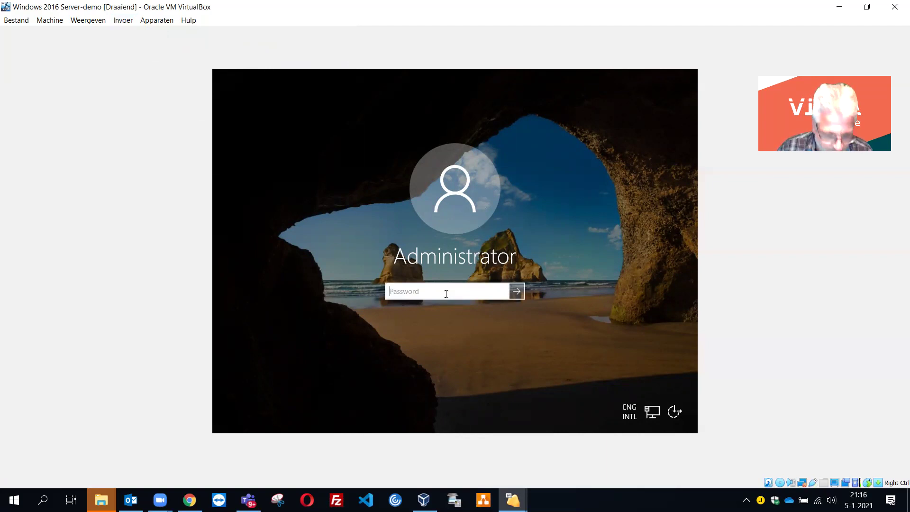
text(••••••)
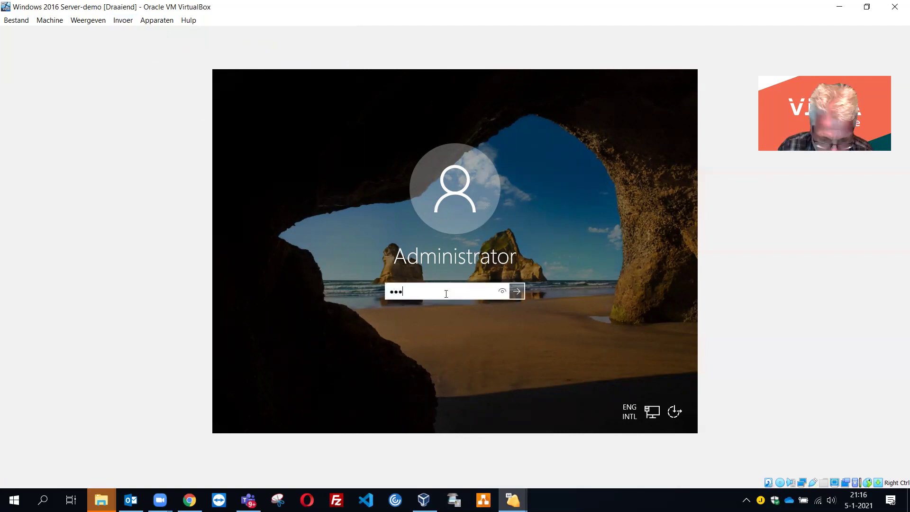
text(••••)
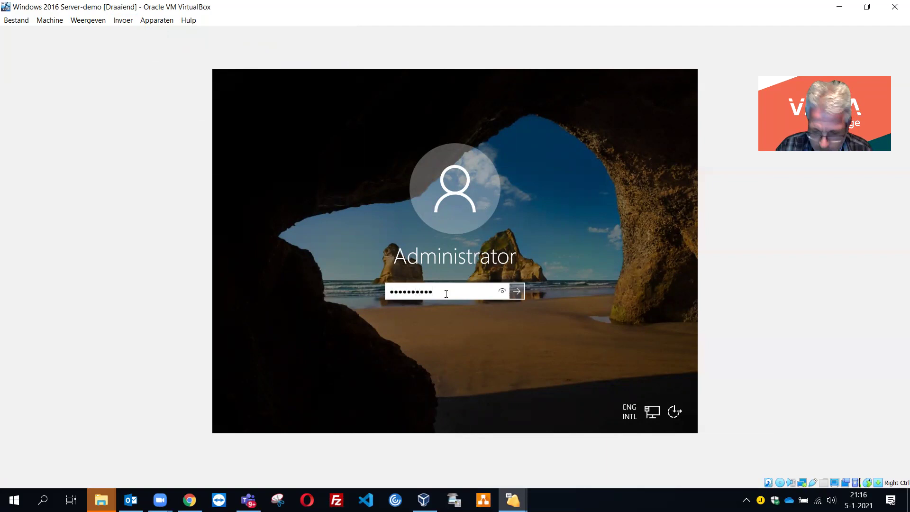
key(Return)
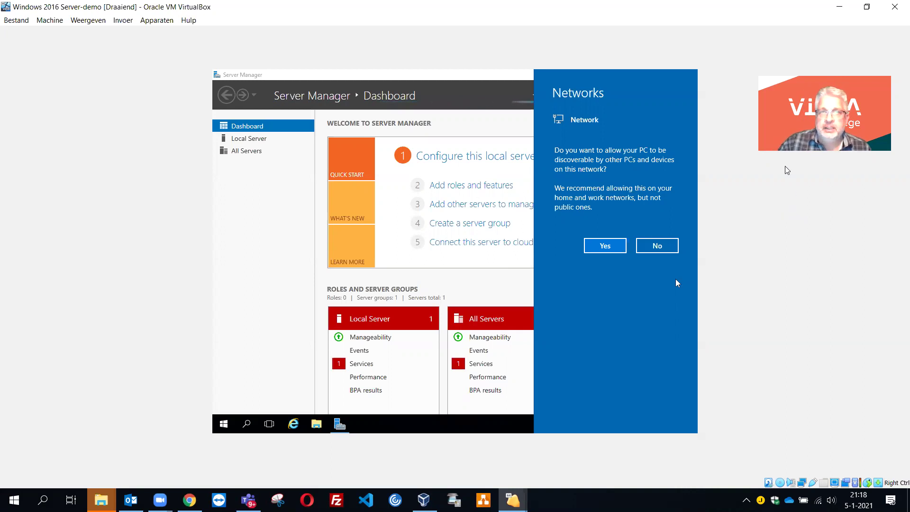
- Allow the server to be discoverable on the network, then minimise the server VM window
click(607, 247)
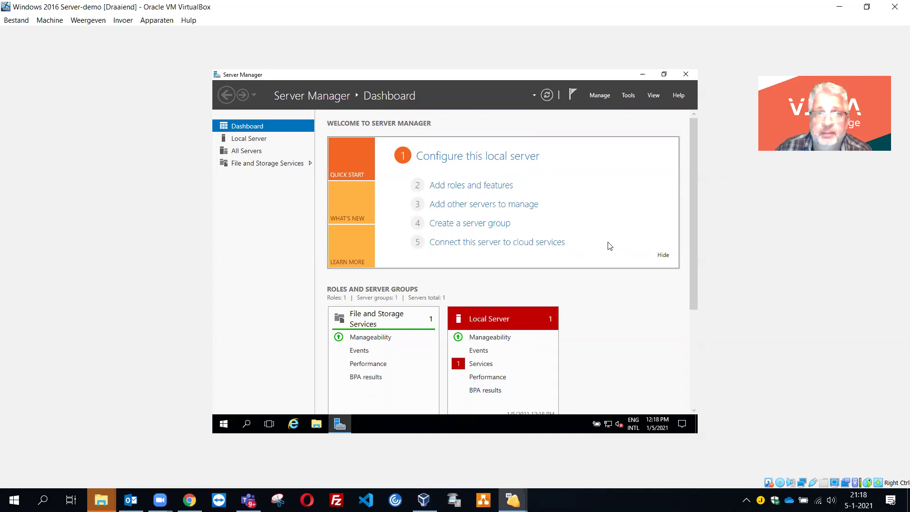
click(840, 8)
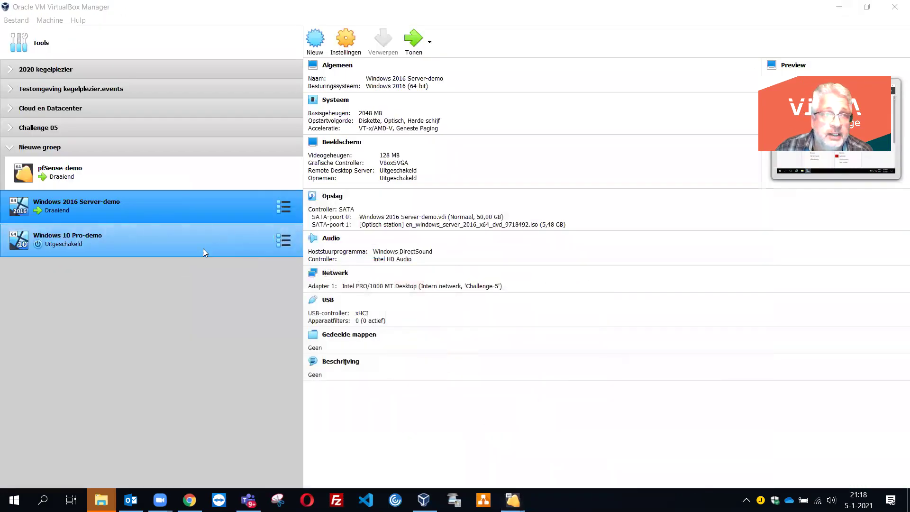
- Start Windows 10 Pro-demo and pick the Windows 10 installation ISO as its start-up disk
click(197, 249)
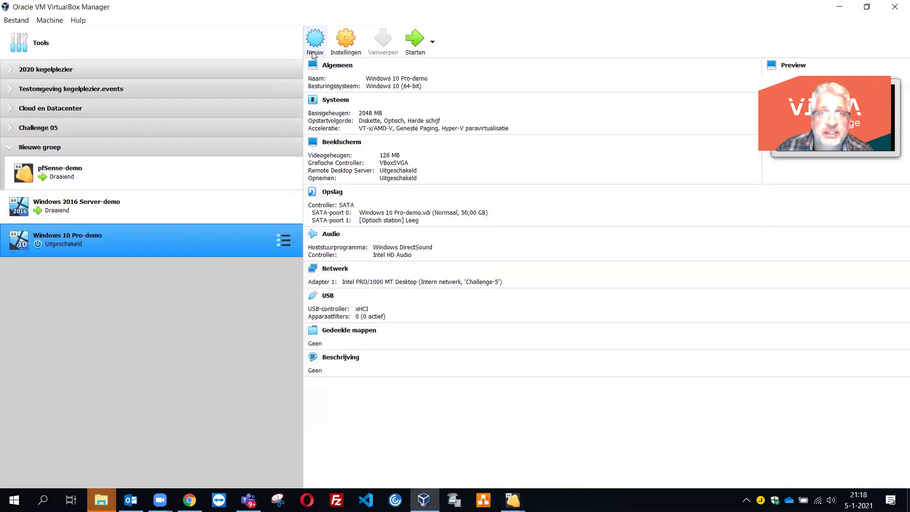
click(415, 42)
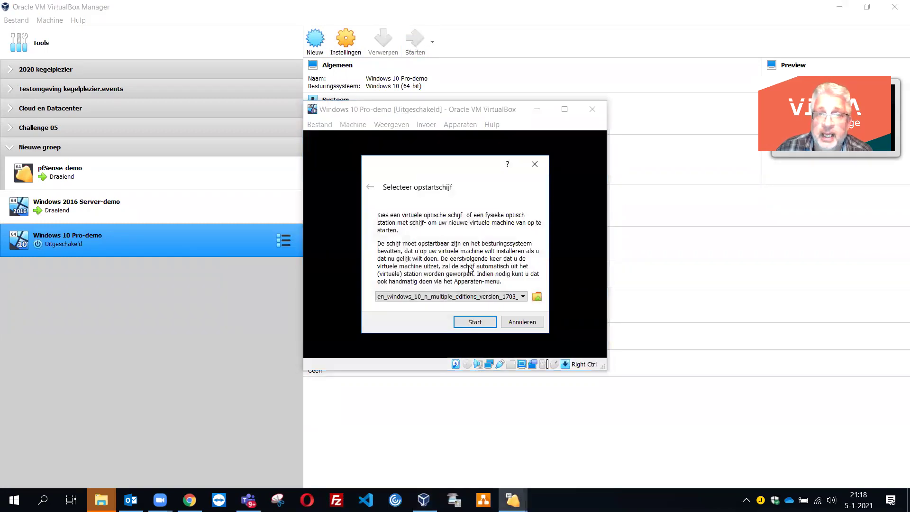
click(537, 297)
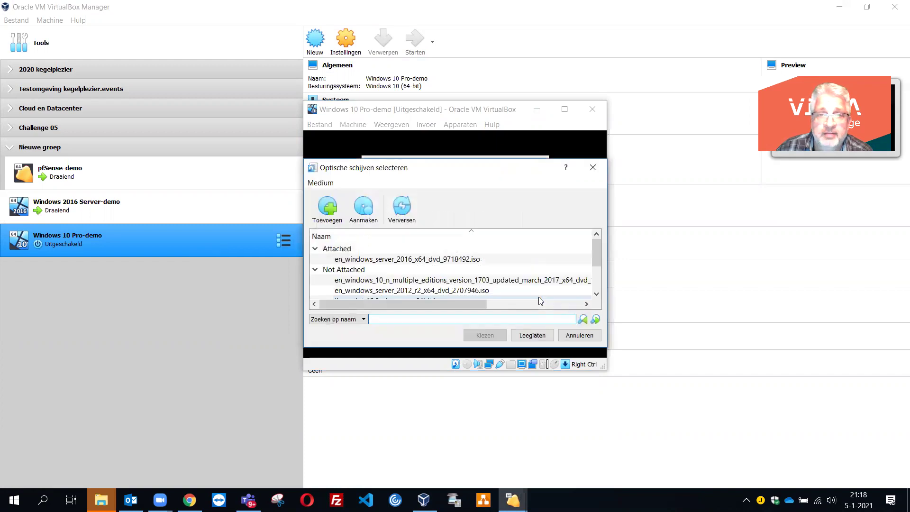
click(440, 282)
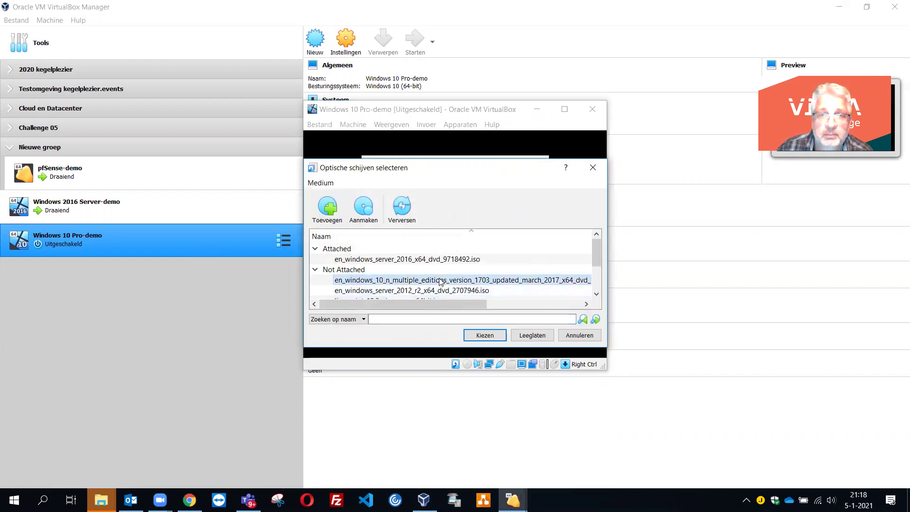
click(487, 334)
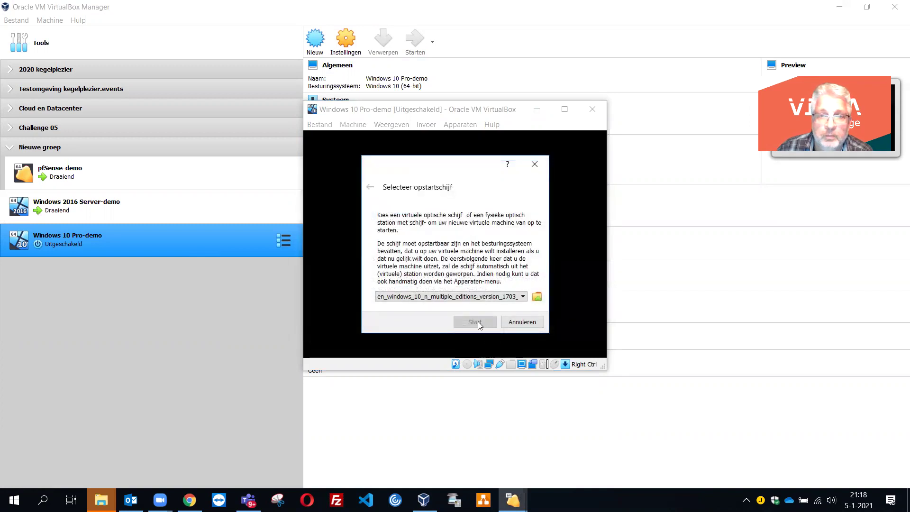
click(510, 297)
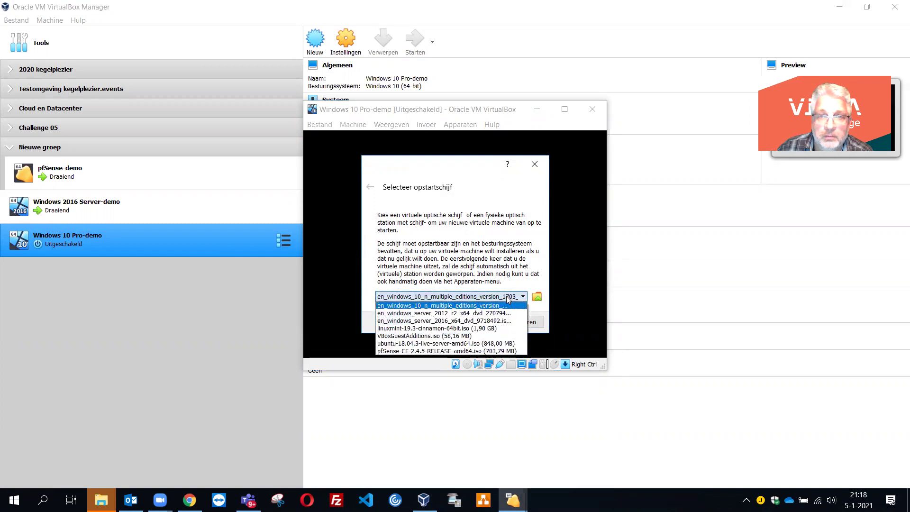
click(480, 305)
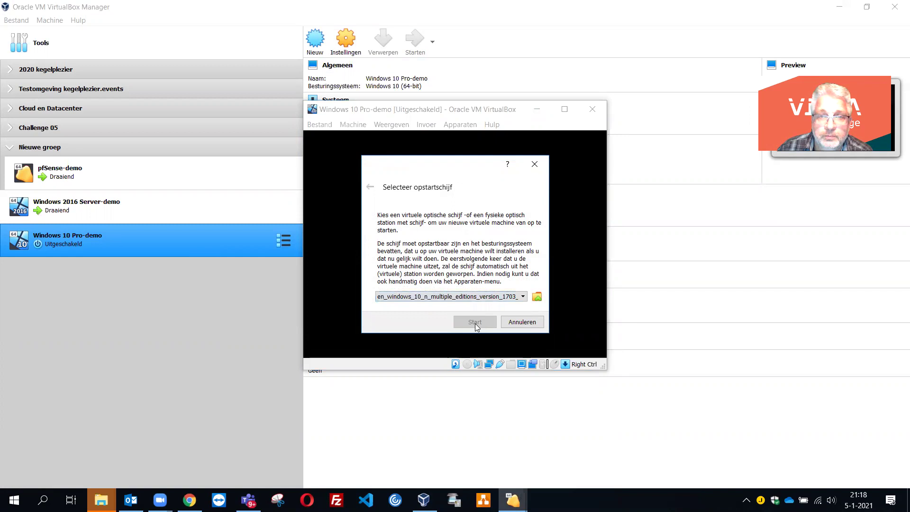
- Add the en_windows_10_n_multiple_editions ISO file and select it as the start-up disk
click(537, 297)
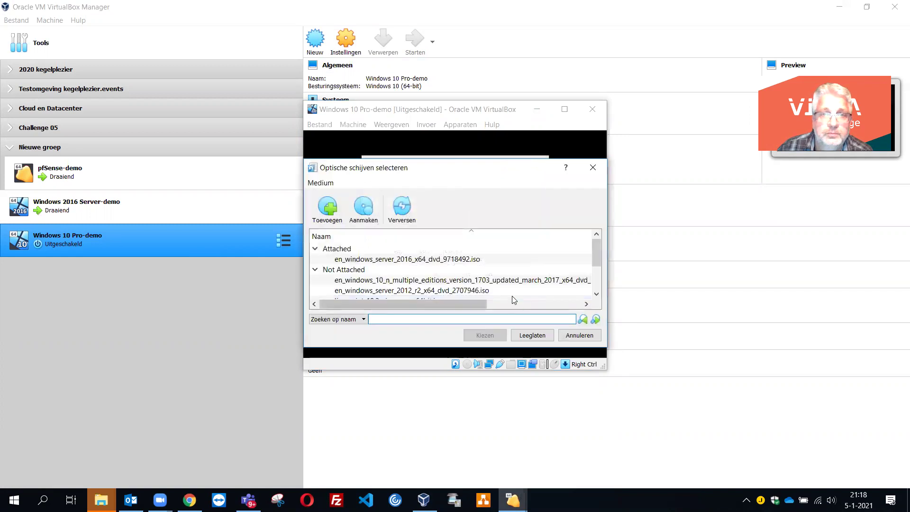
click(330, 212)
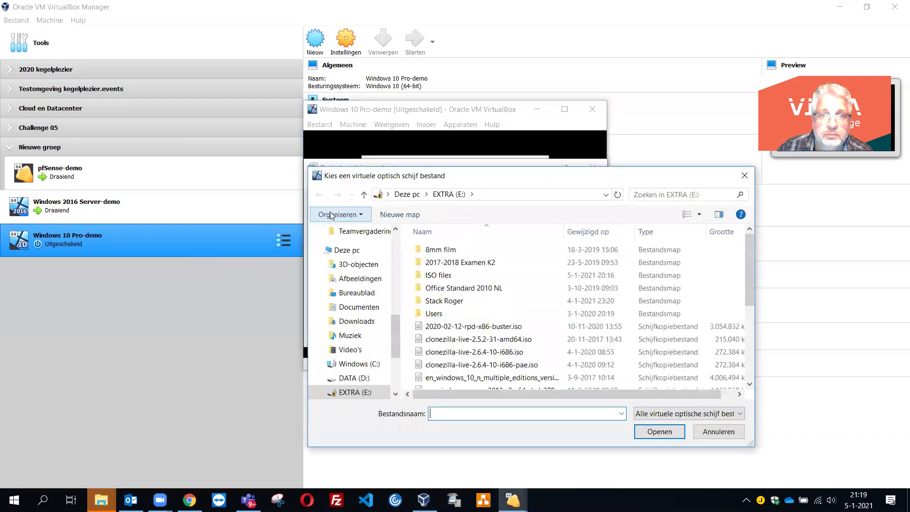
scroll(500, 344, down, 2)
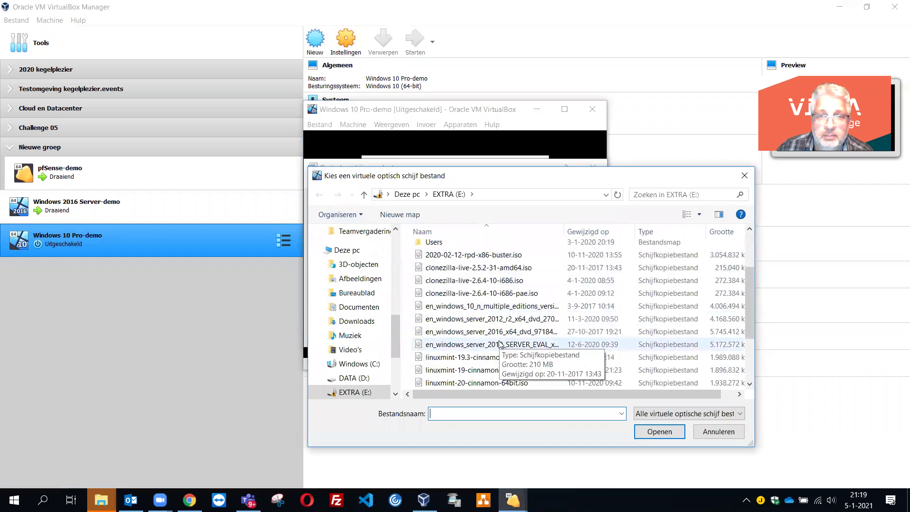
scroll(498, 343, down, 1)
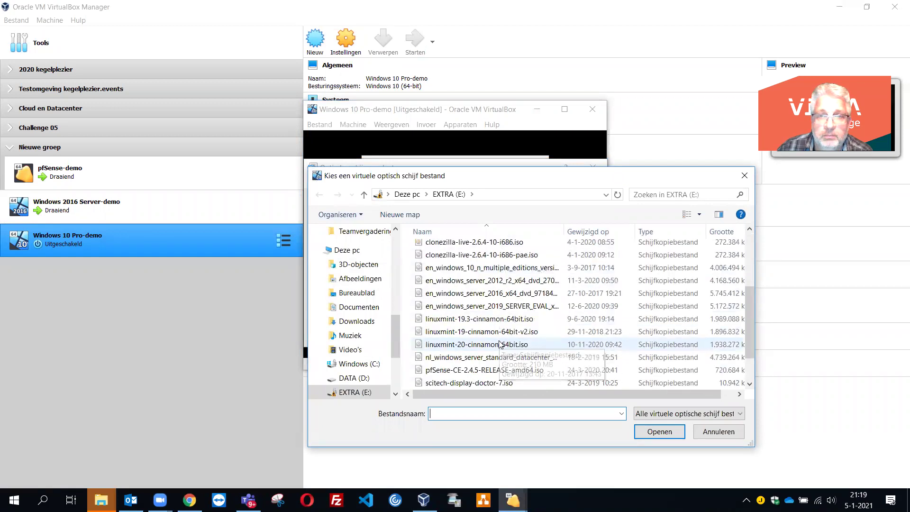
double_click(501, 269)
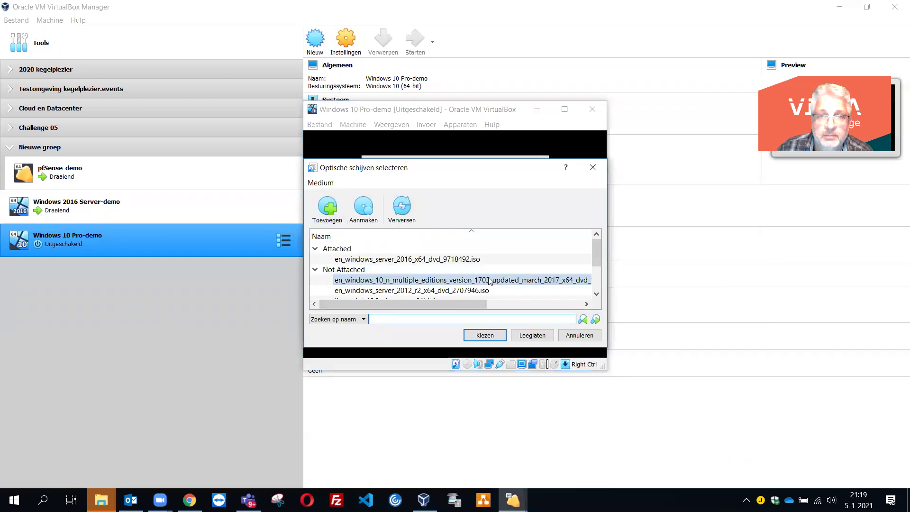
click(479, 333)
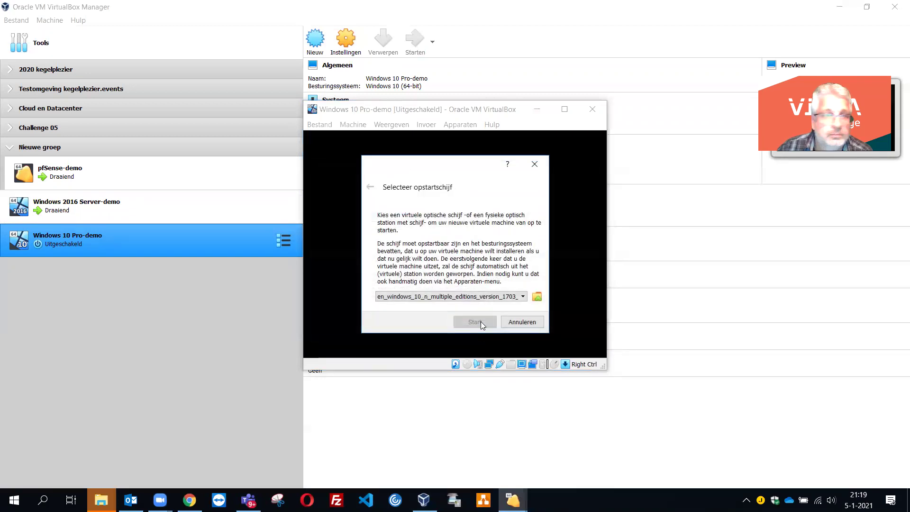
click(507, 296)
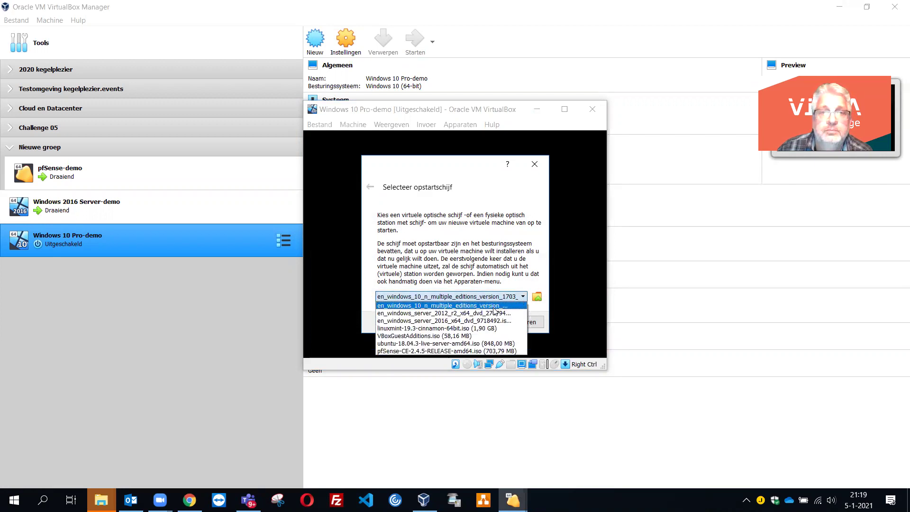
click(438, 306)
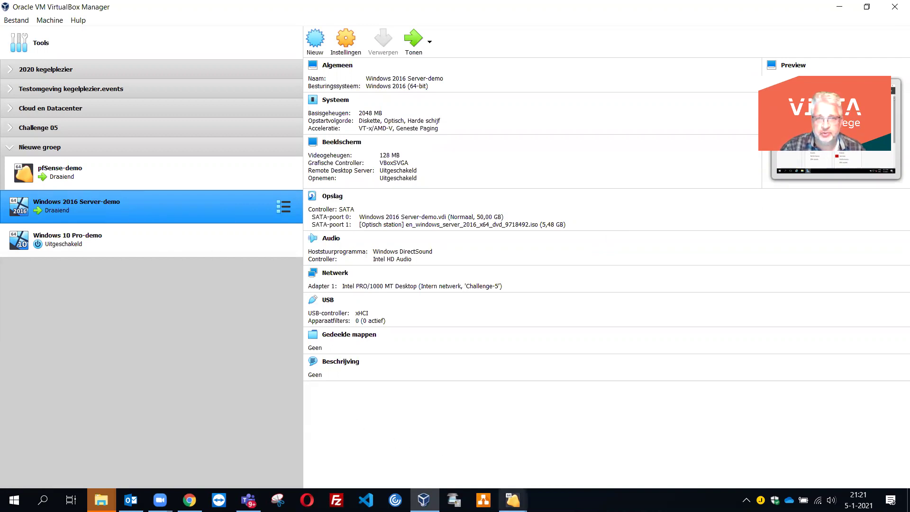
- Eject the disc from Windows 2016 Server-demo's virtual optical drive via Devices > Optical Drives
mouse_move(513, 500)
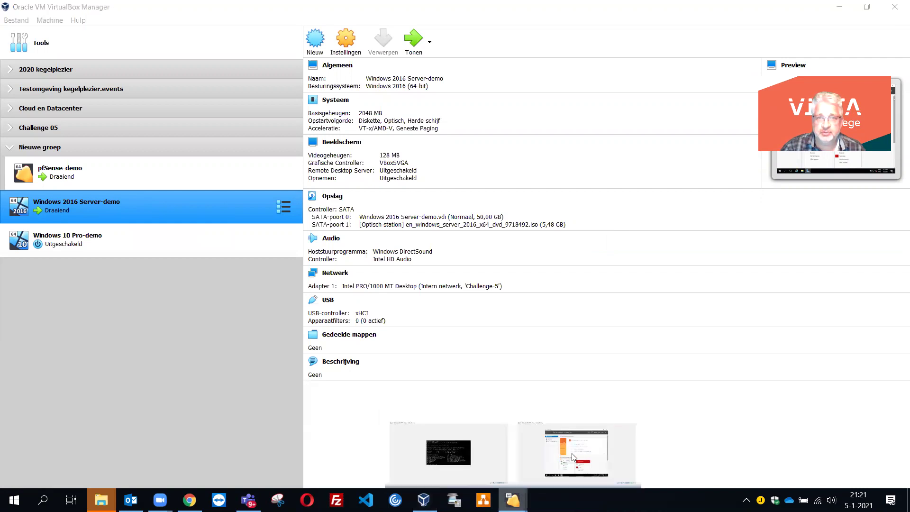
click(573, 456)
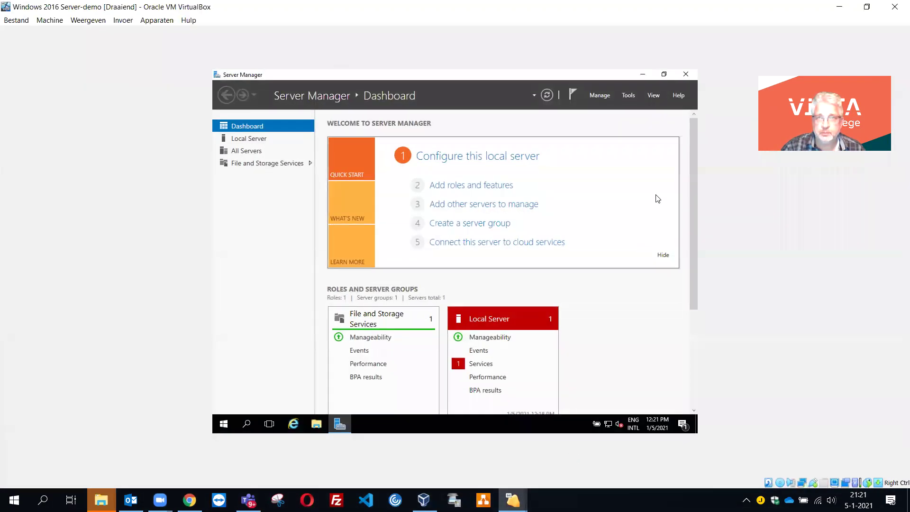
click(162, 24)
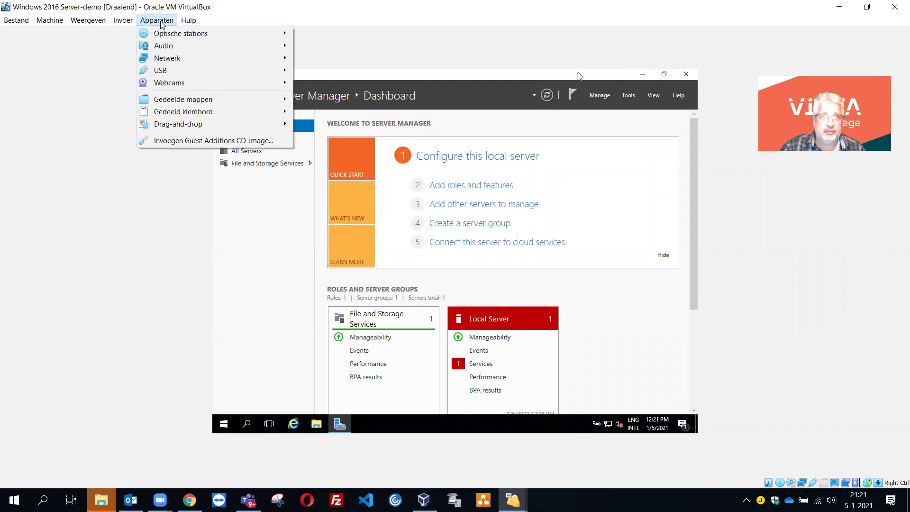
mouse_move(163, 34)
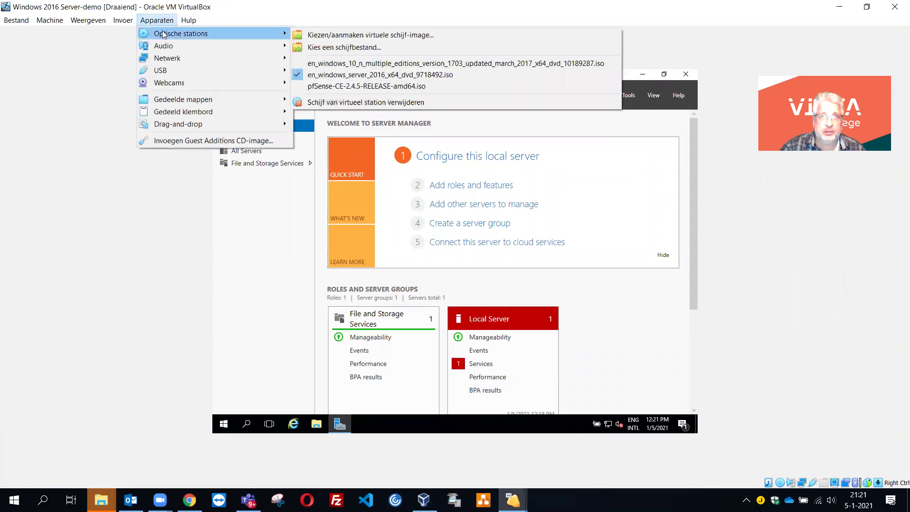
click(364, 102)
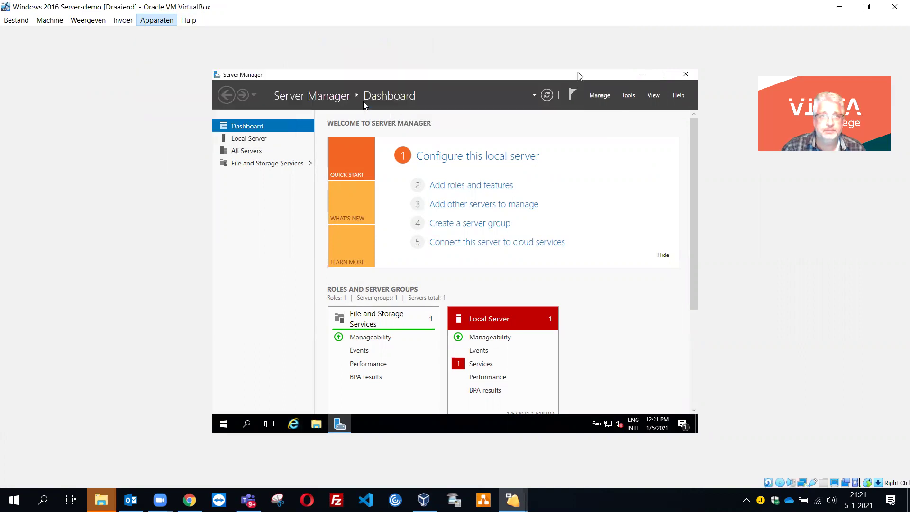
- Confirm the optical drive is empty, minimise the server window, and select Windows 10 Pro-demo
click(161, 20)
mouse_move(161, 33)
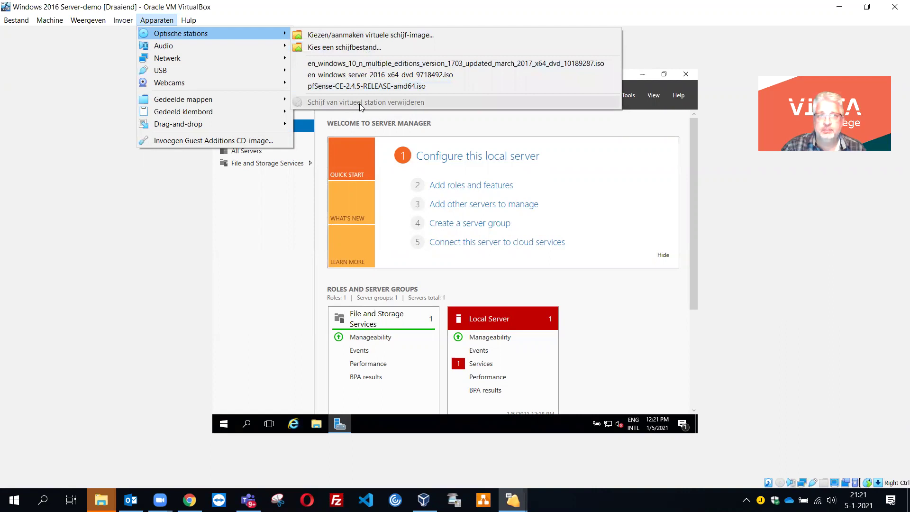
key(Escape)
key(Escape)
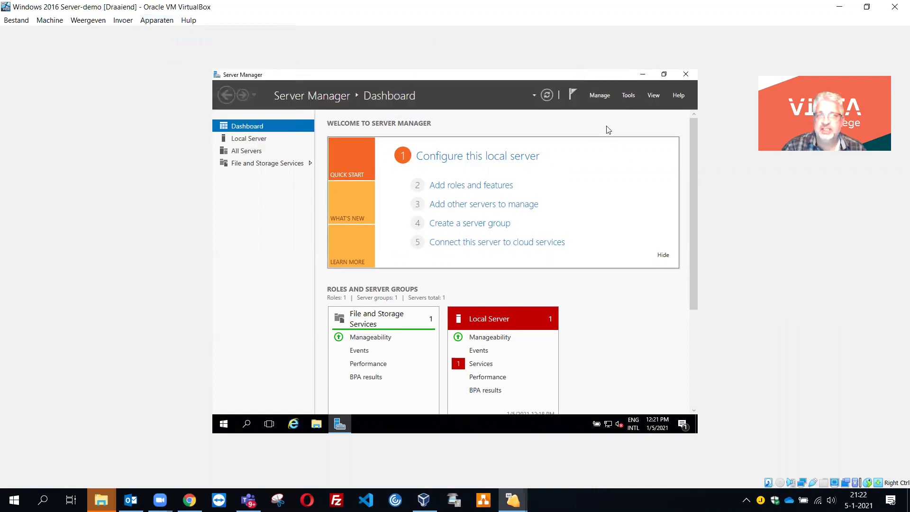
click(841, 12)
click(132, 246)
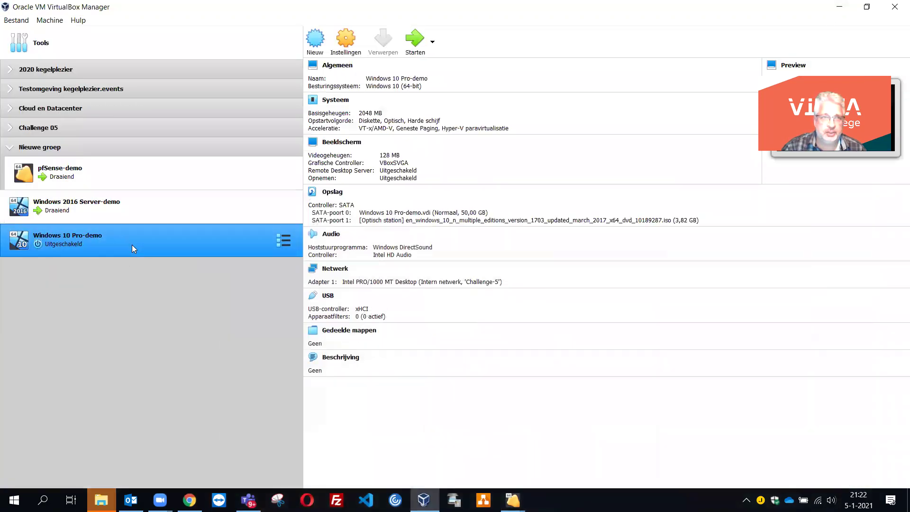
- Start Windows 10 Pro-demo and move its VM window up and to the left
click(416, 49)
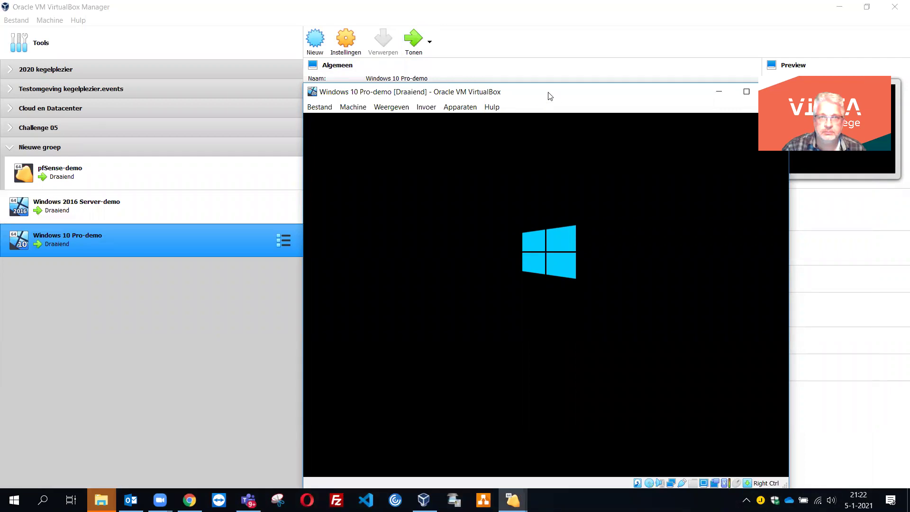
drag(550, 96, 446, 61)
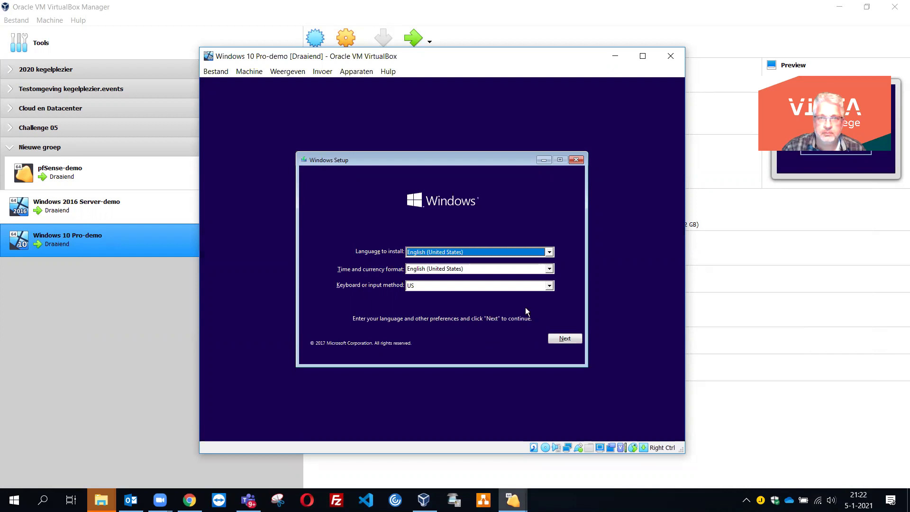
- Keep English (United States), choose the United States-International keyboard, and start the installation
click(359, 76)
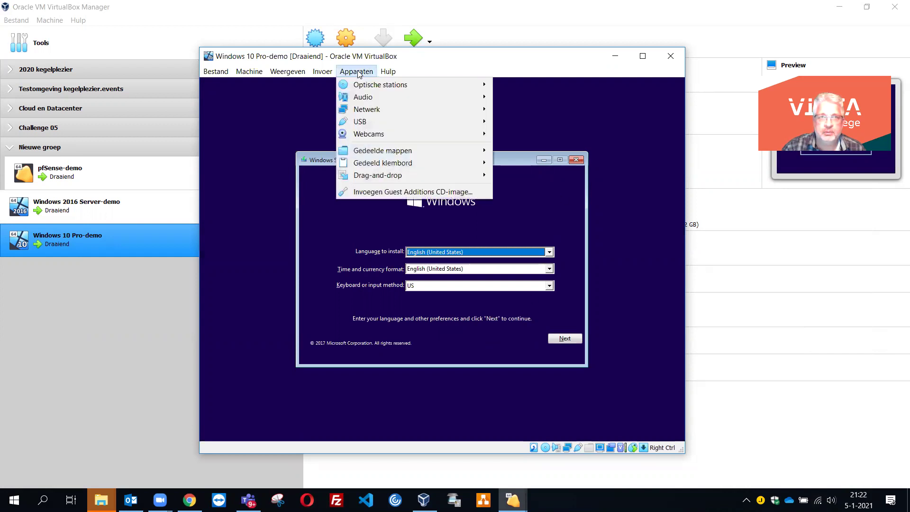
mouse_move(365, 86)
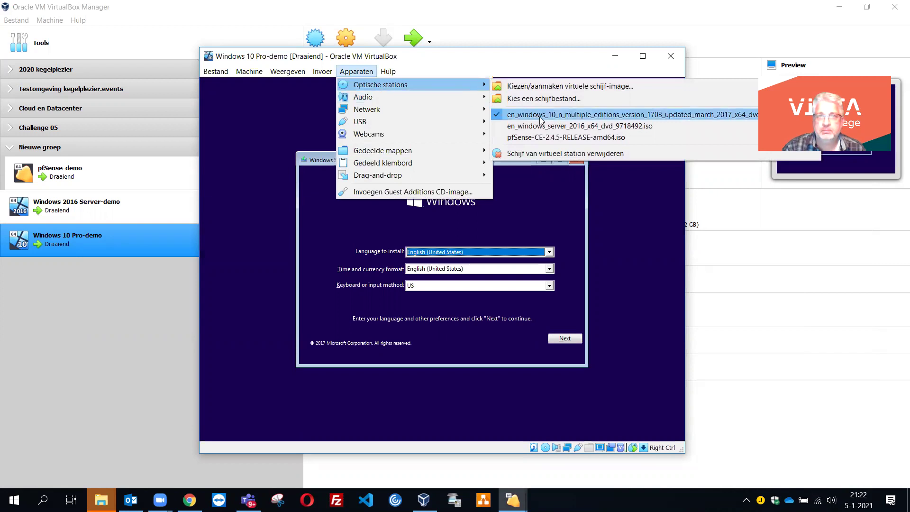
click(529, 55)
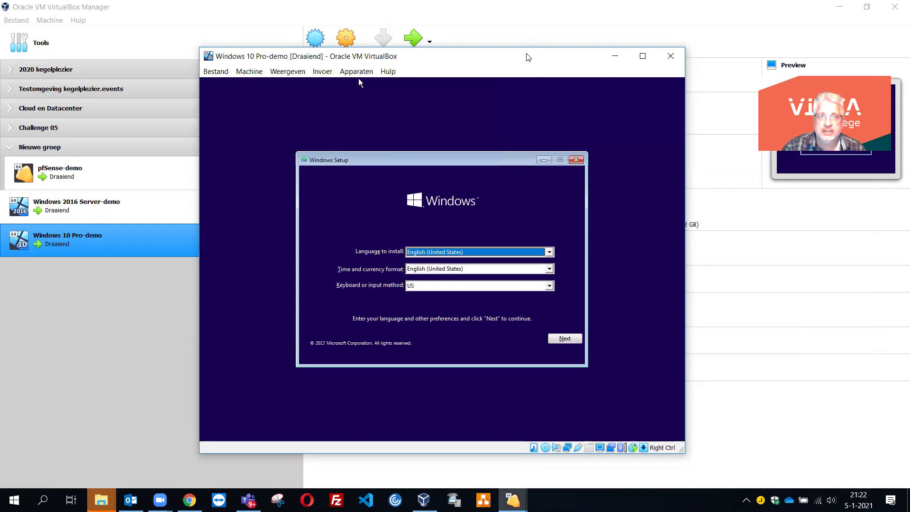
click(550, 252)
click(550, 254)
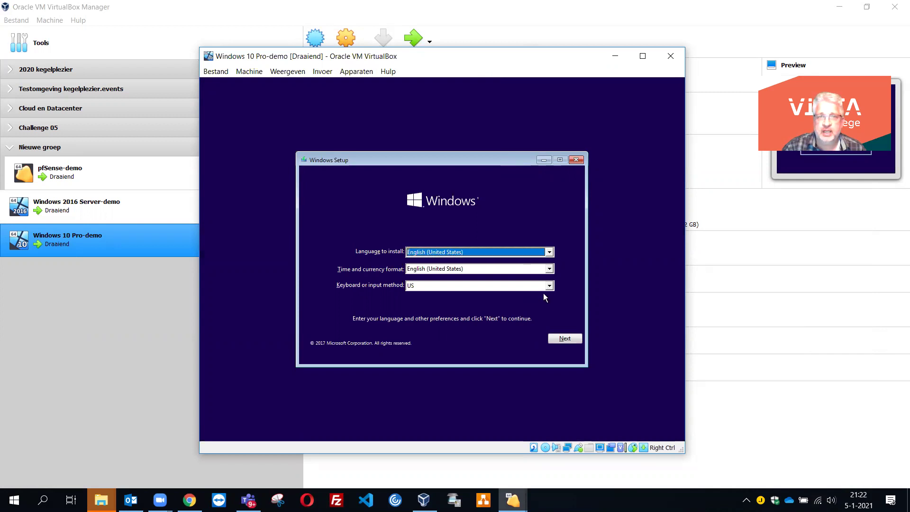
click(549, 286)
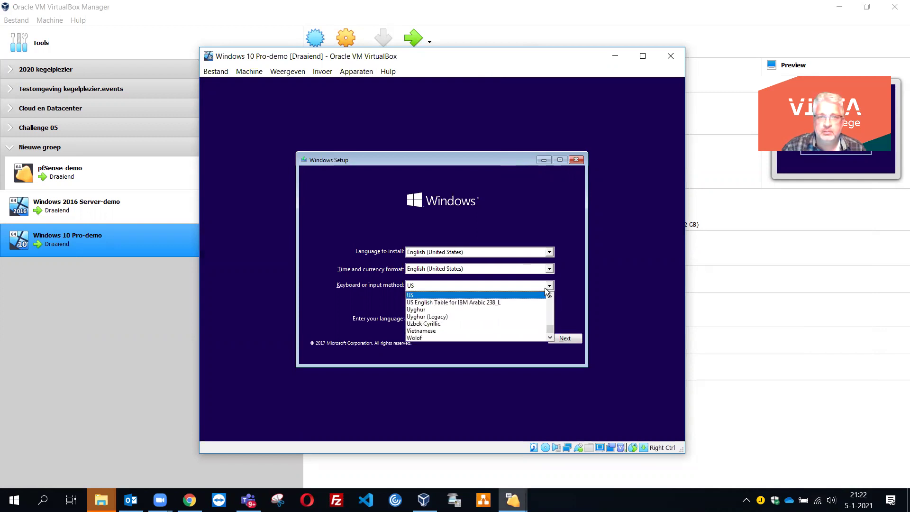
key(Up)
key(Up)
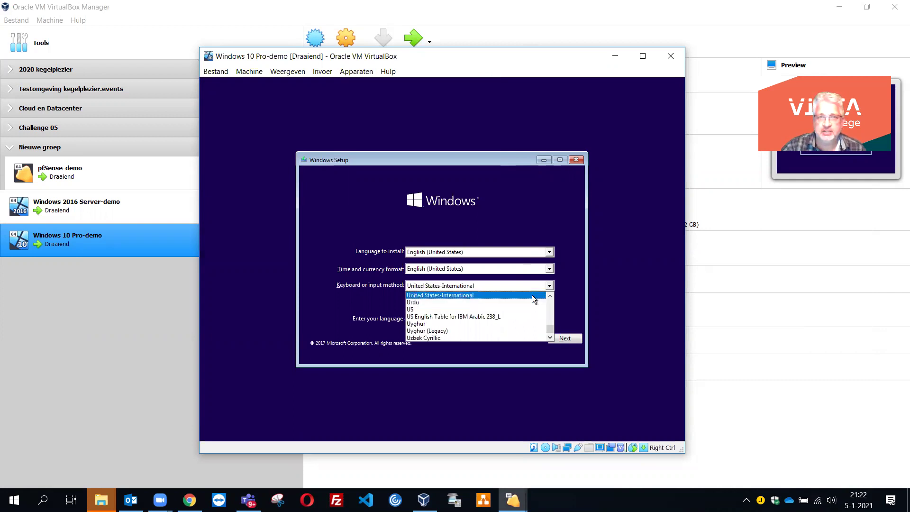
click(569, 286)
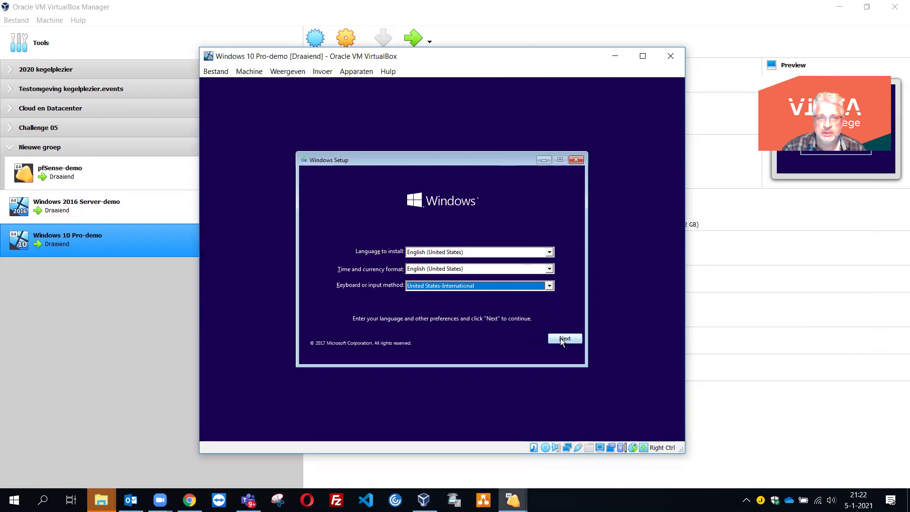
click(560, 337)
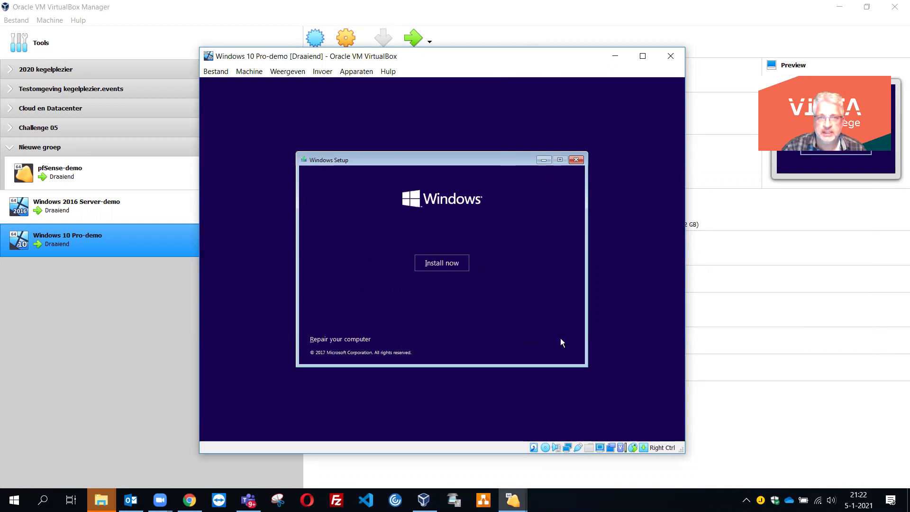
click(456, 265)
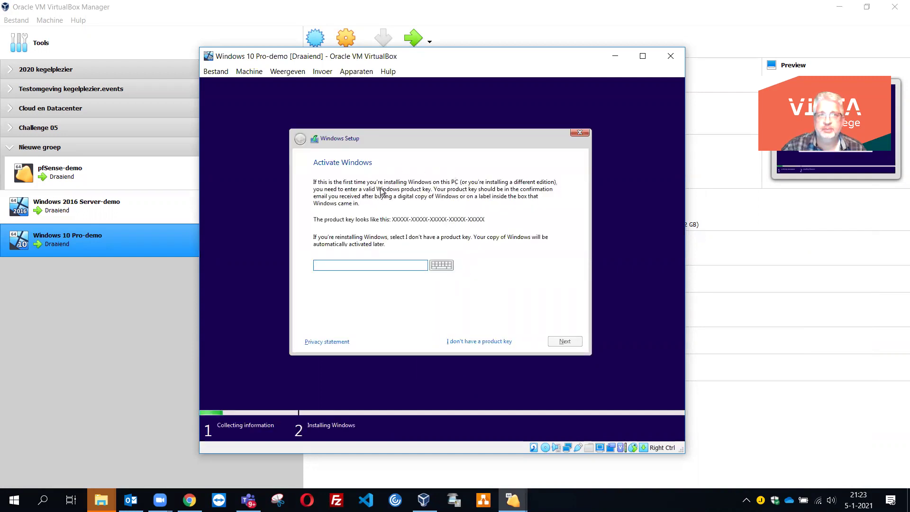
- Skip the product key, keep Windows 10 Pro N, and accept the license terms
click(477, 344)
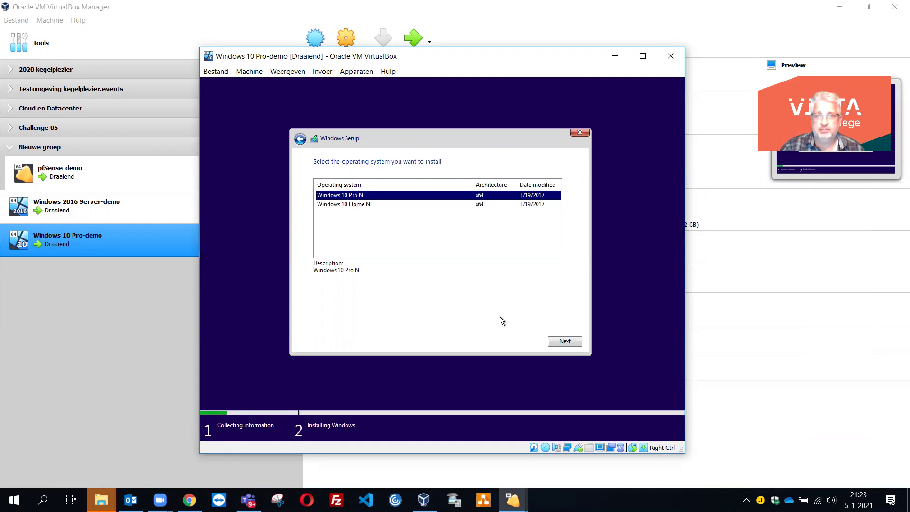
click(566, 341)
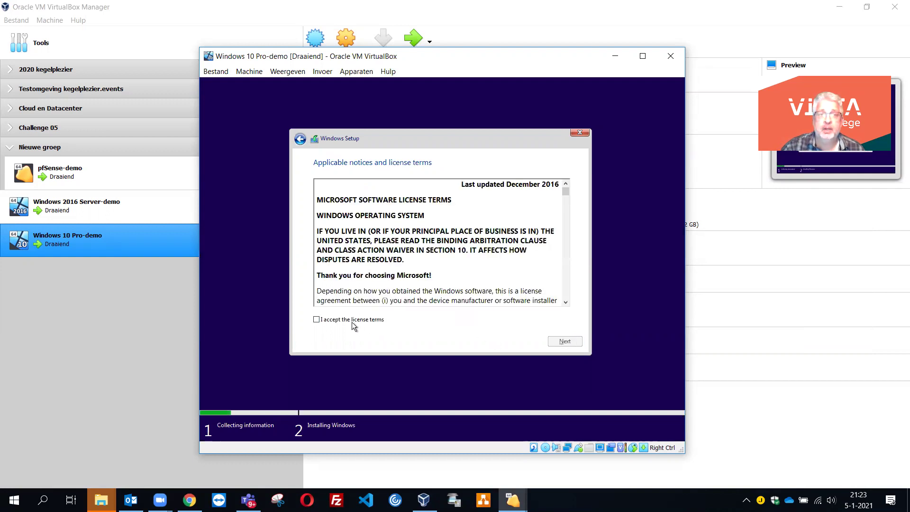
click(352, 320)
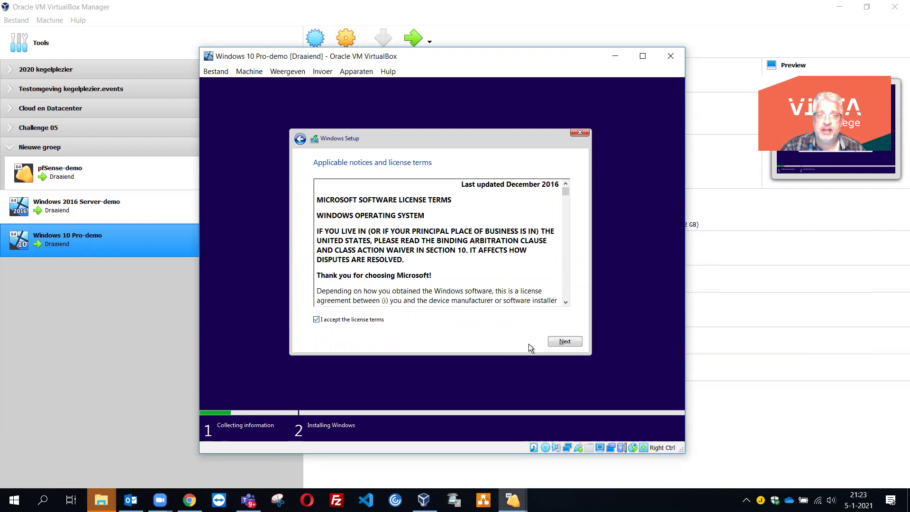
click(564, 342)
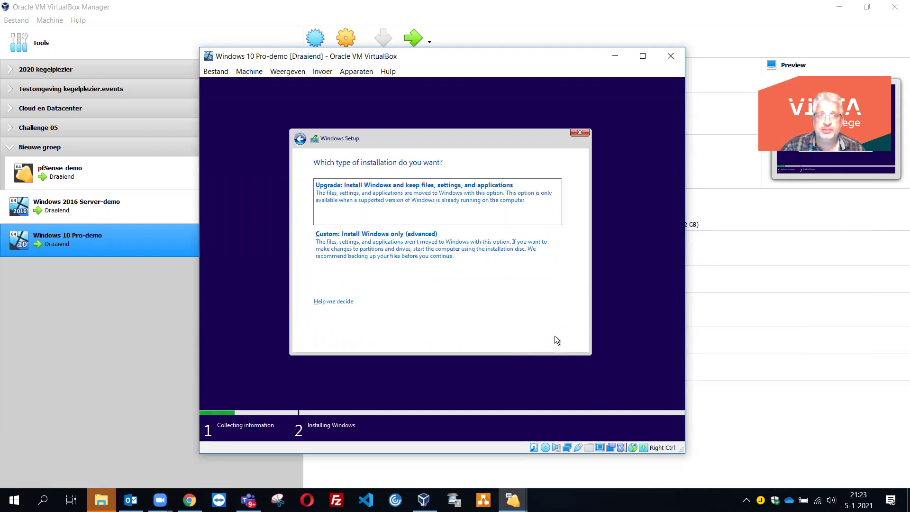
- Choose Custom: Install Windows only and install onto Drive 0 Unallocated Space
click(406, 246)
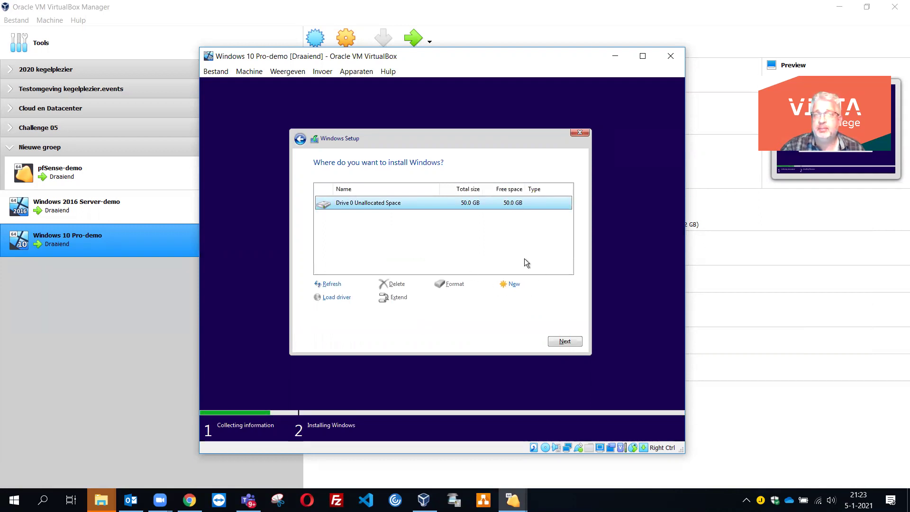
click(562, 341)
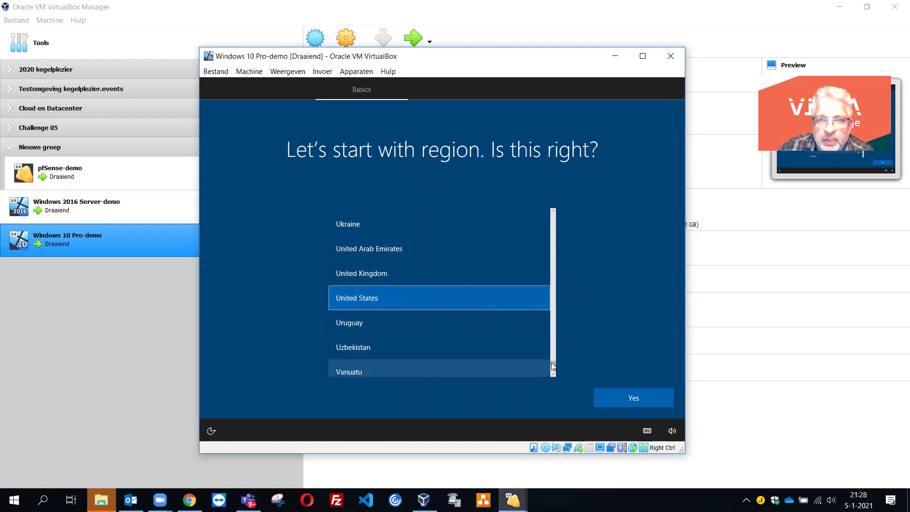
- Select Netherlands as the region and confirm it
scroll(554, 363, up, 2)
drag(553, 360, 546, 312)
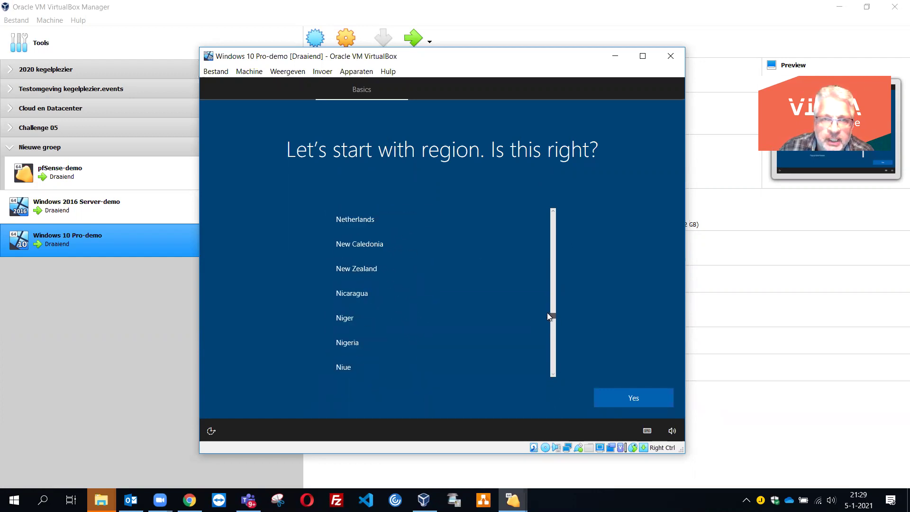
click(370, 294)
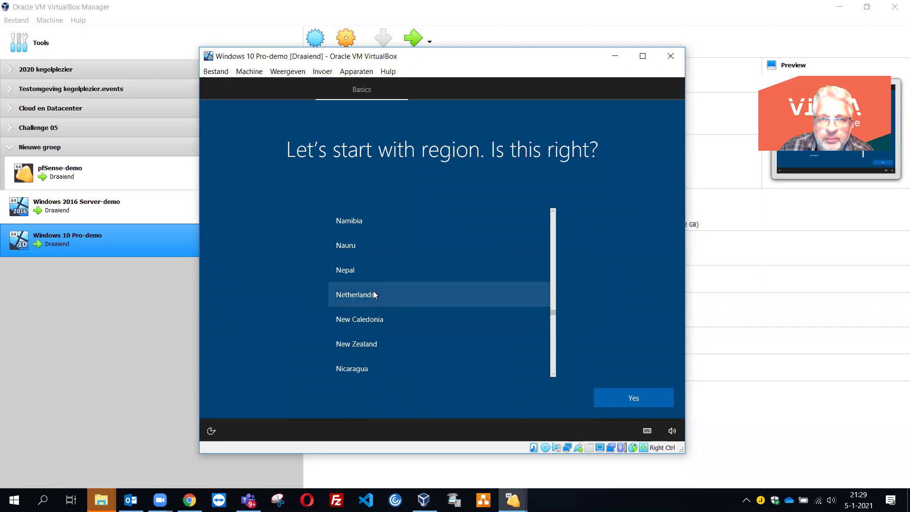
click(370, 295)
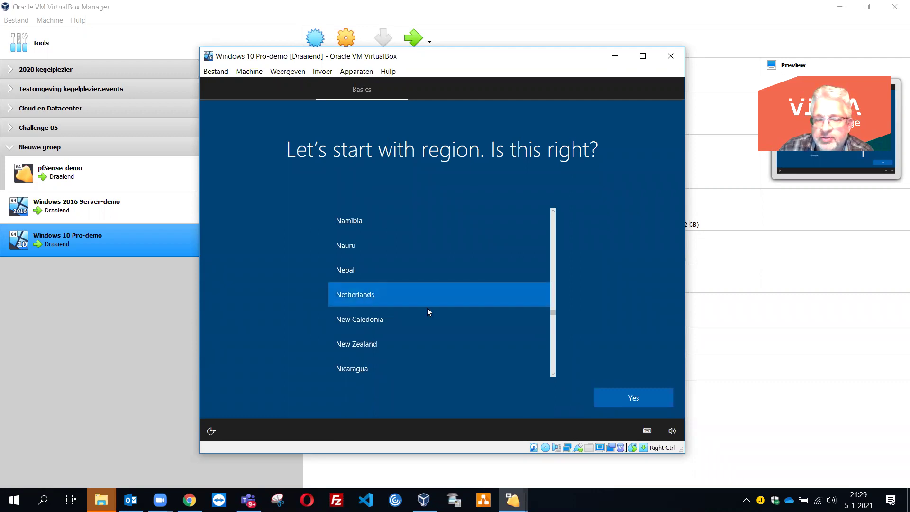
click(632, 398)
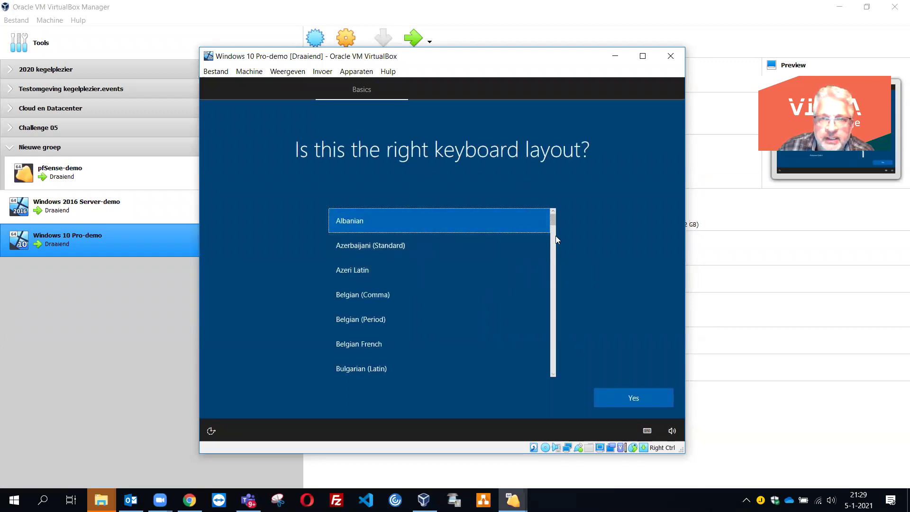
- Choose United States-International as the keyboard layout and confirm it
drag(553, 226, 548, 363)
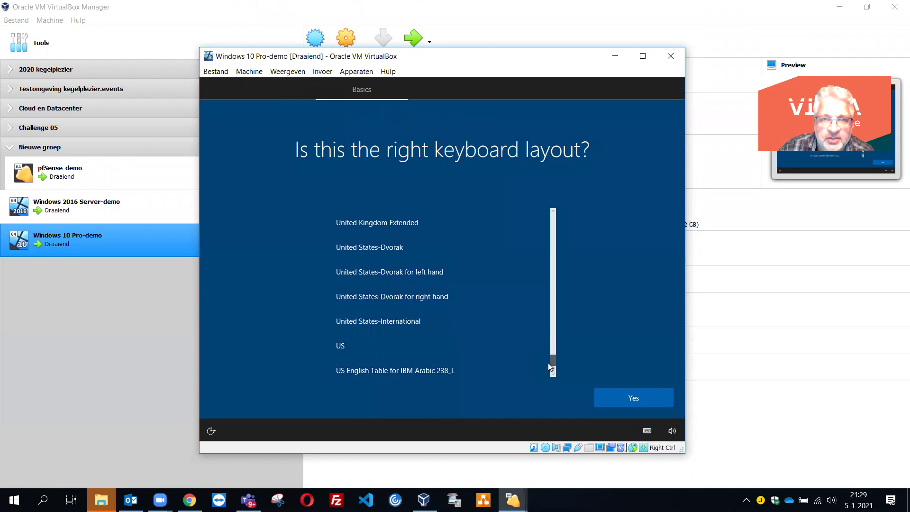
click(418, 328)
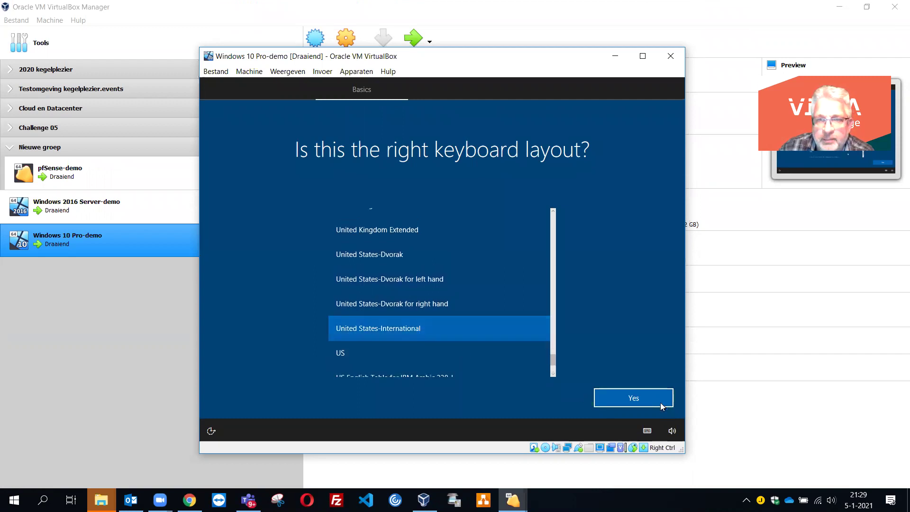
click(638, 401)
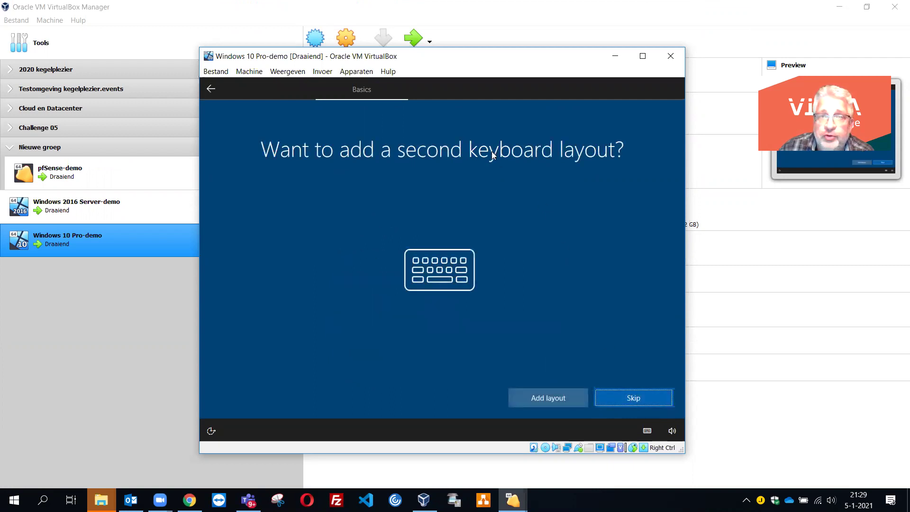
- Skip the second keyboard layout and choose 'Set up for personal use'
click(625, 399)
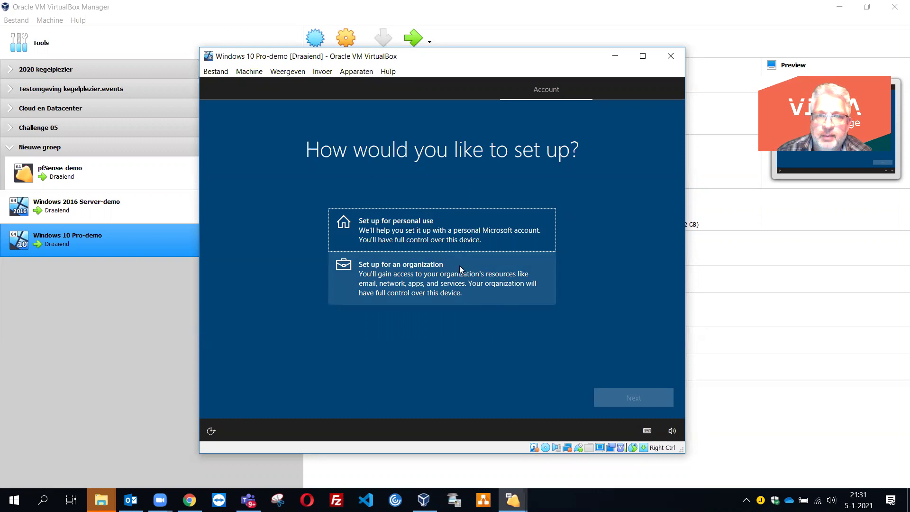
click(459, 233)
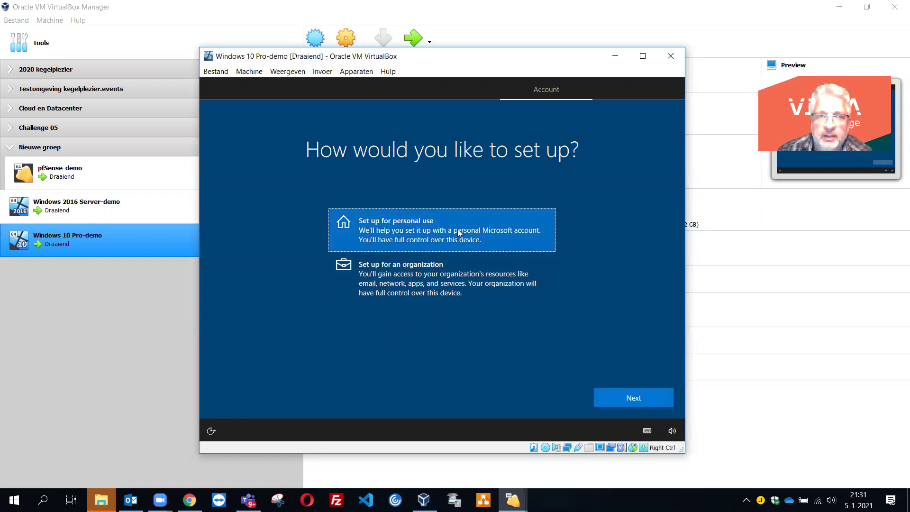
click(634, 399)
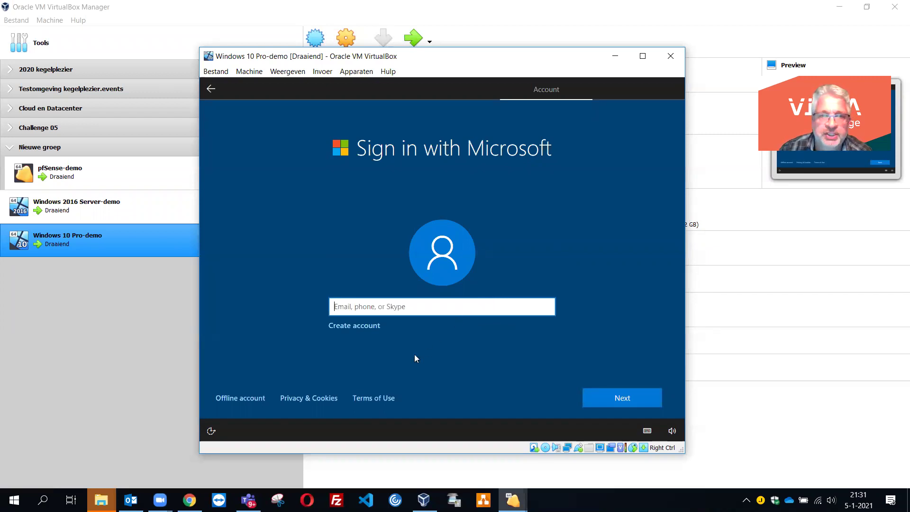
- Switch to an offline account and enter the local user name
click(234, 396)
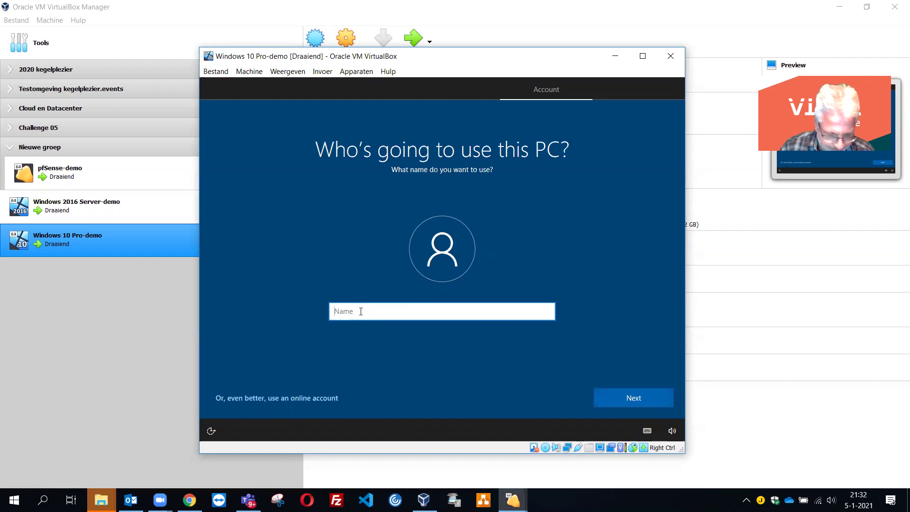
text(Roger)
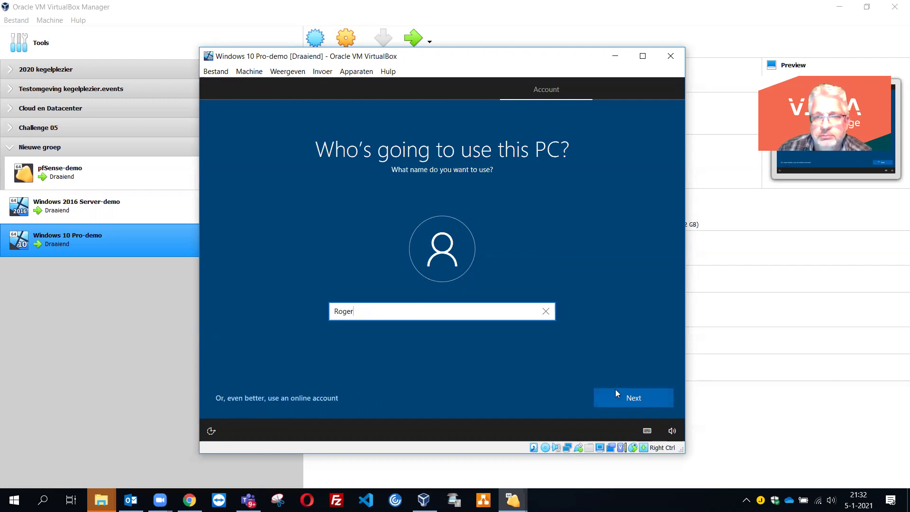
click(627, 401)
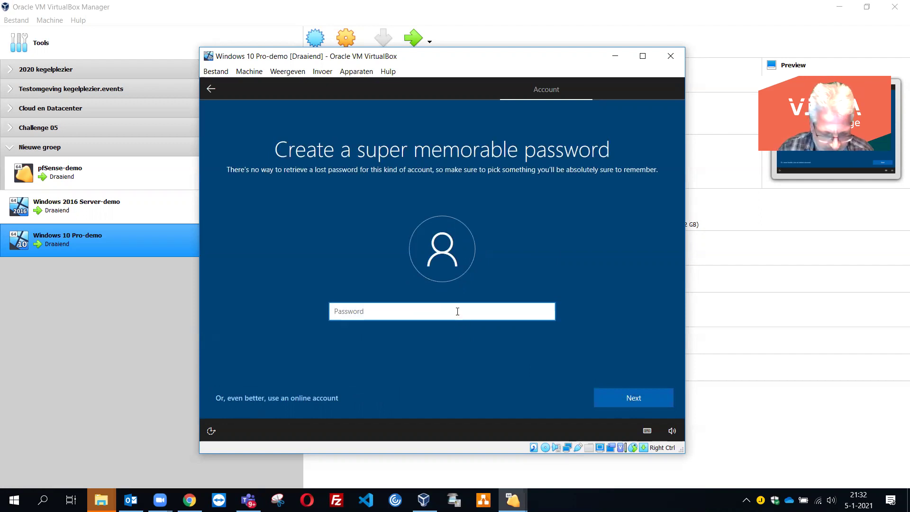
- Set and confirm the account password, then add a password hint
text(•••••••)
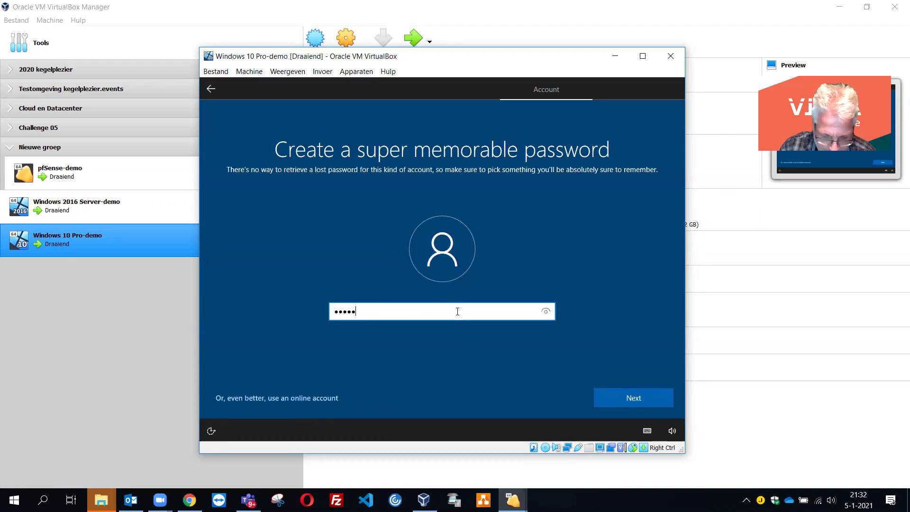
text(•••)
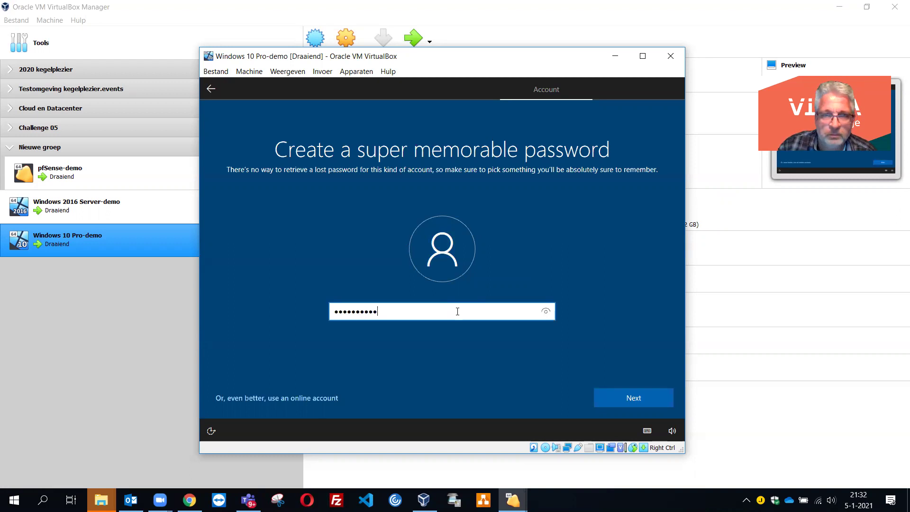
click(622, 399)
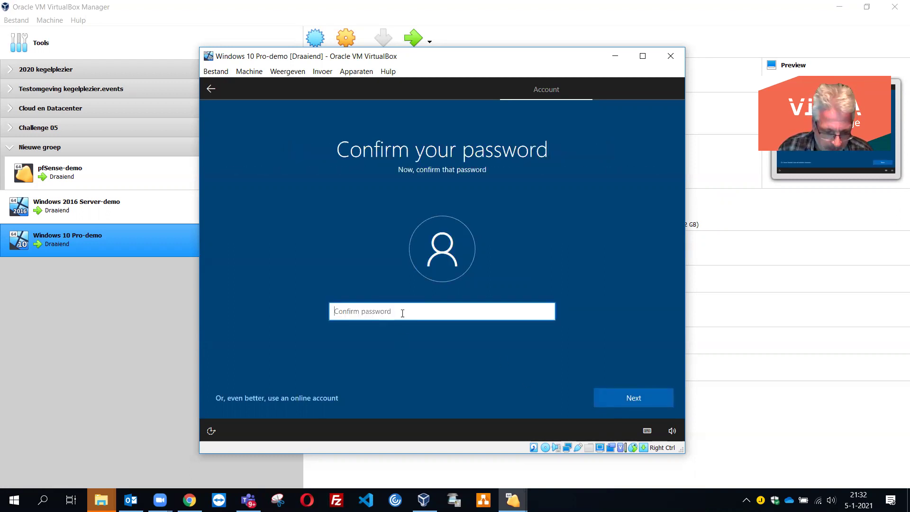
text(•••••••)
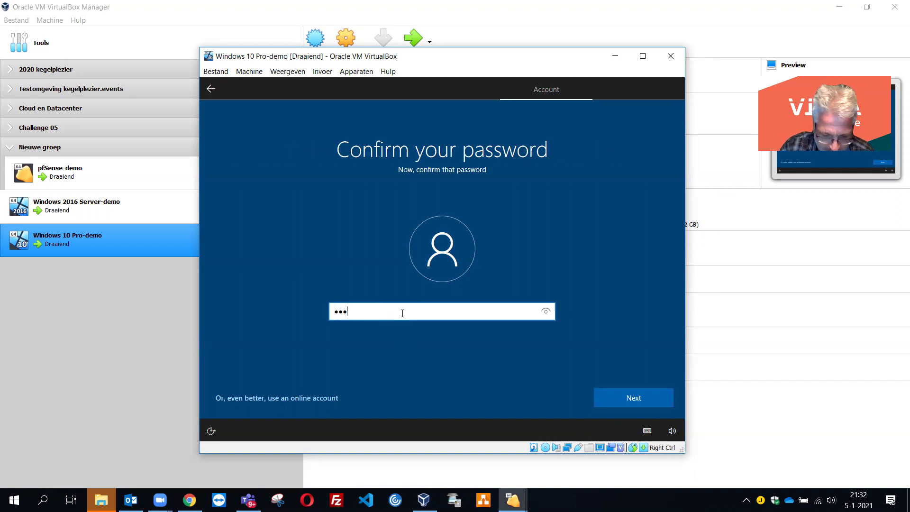
text(•••)
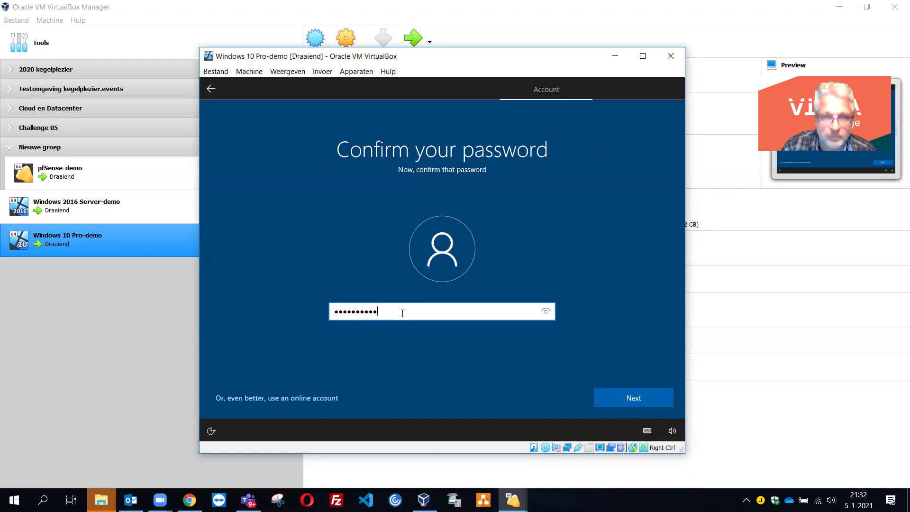
click(603, 398)
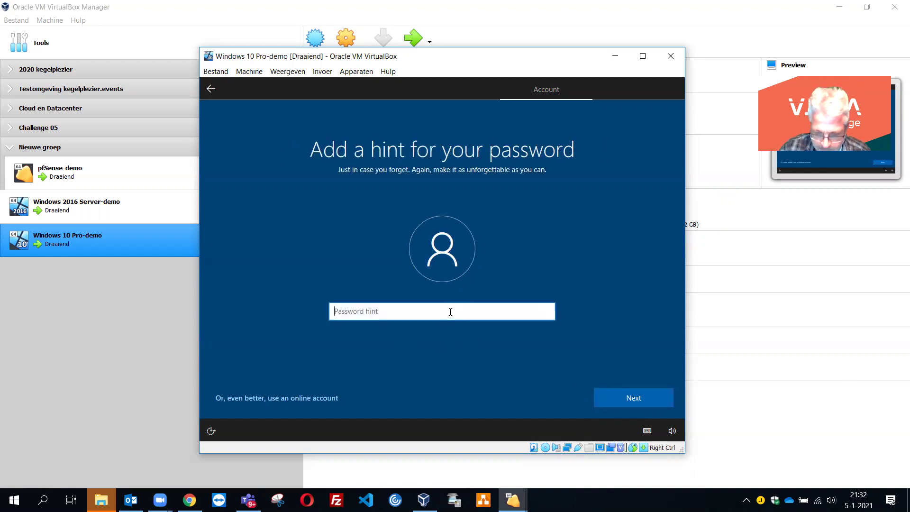
text(pff)
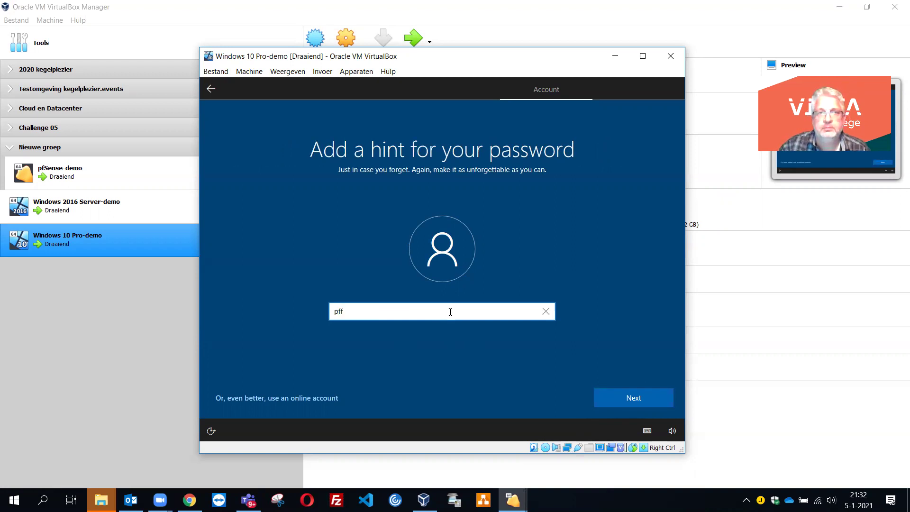
click(614, 394)
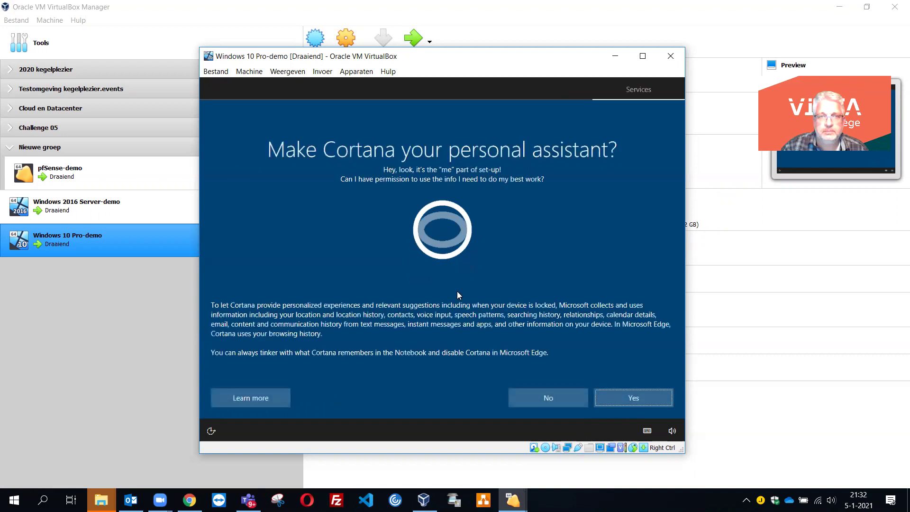
- Decline Cortana and accept the default privacy settings
click(547, 400)
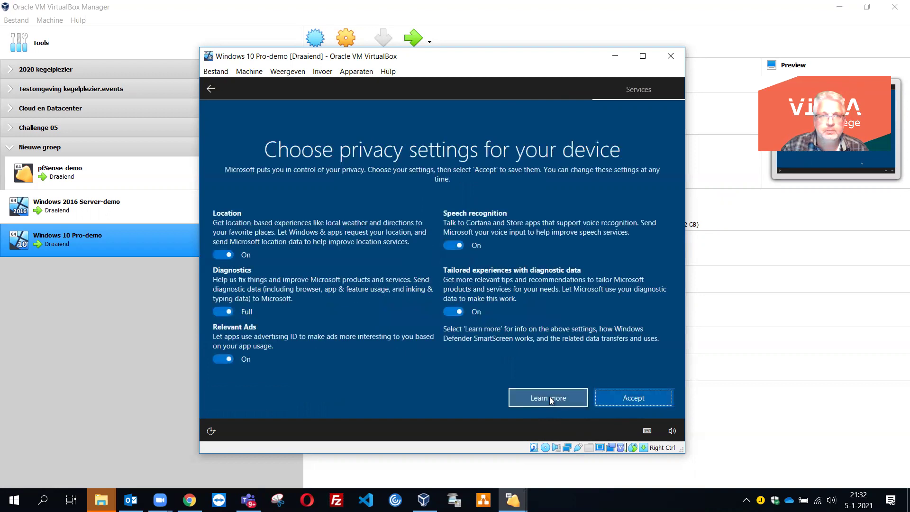
click(630, 402)
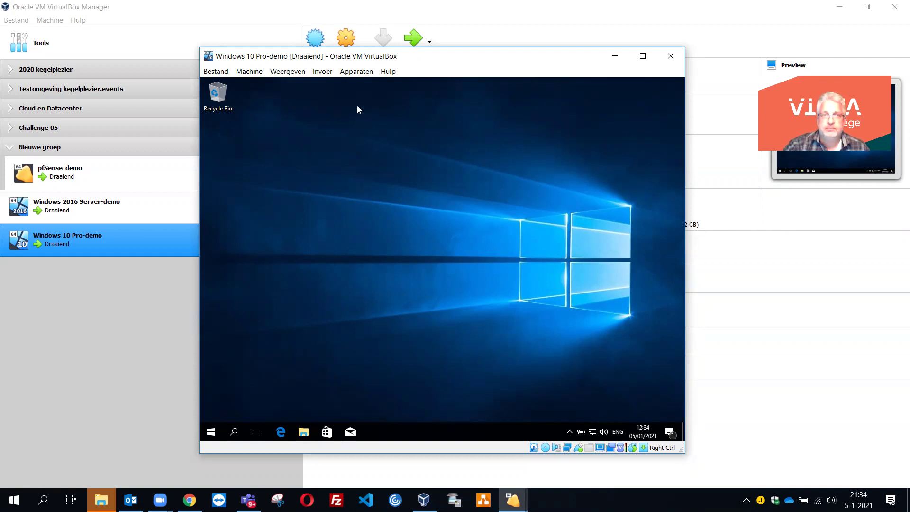
- Eject the installation ISO via Apparaten > Optische stations and verify the drive is empty
click(361, 75)
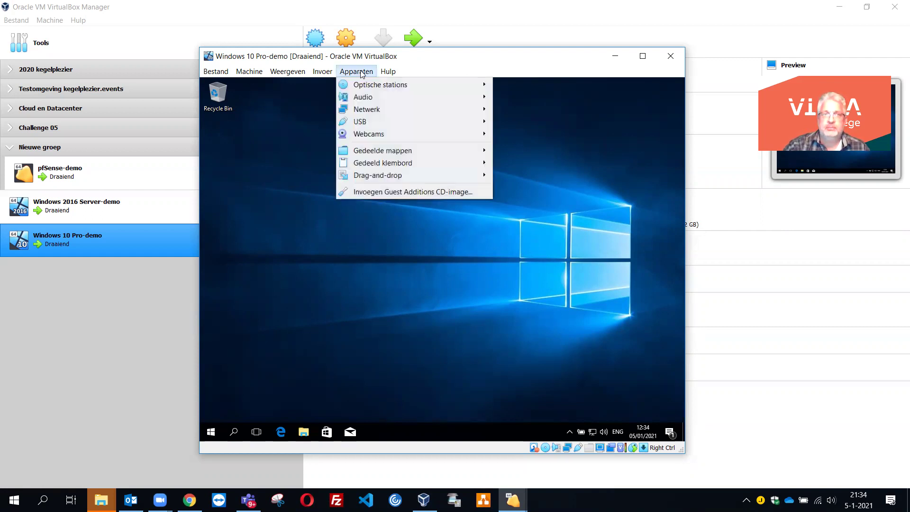
mouse_move(377, 87)
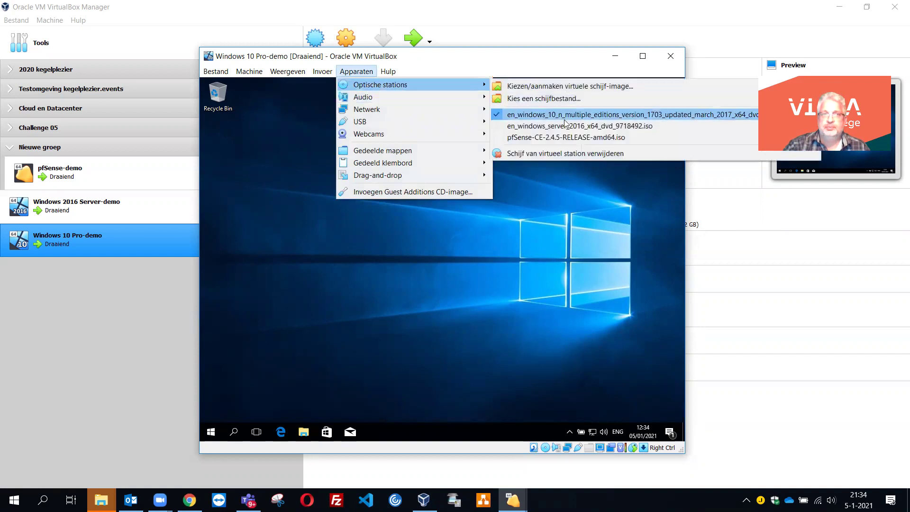
click(568, 153)
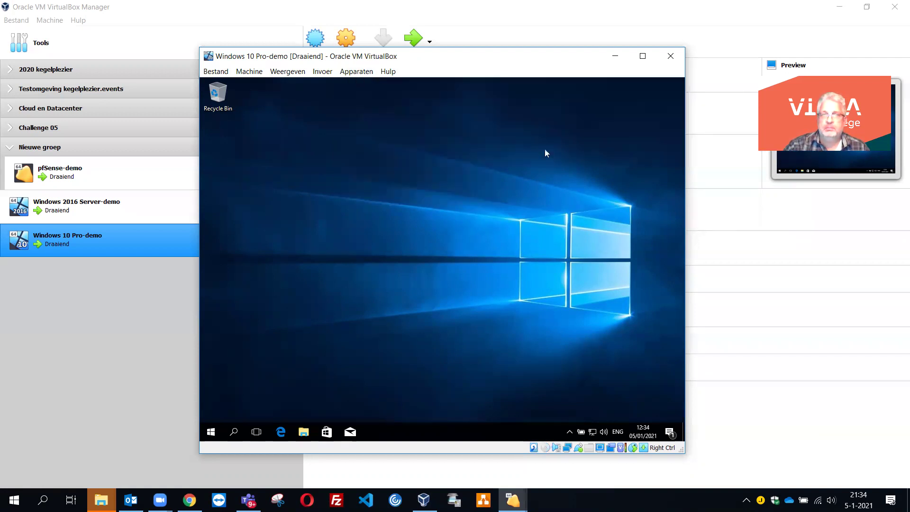
click(353, 72)
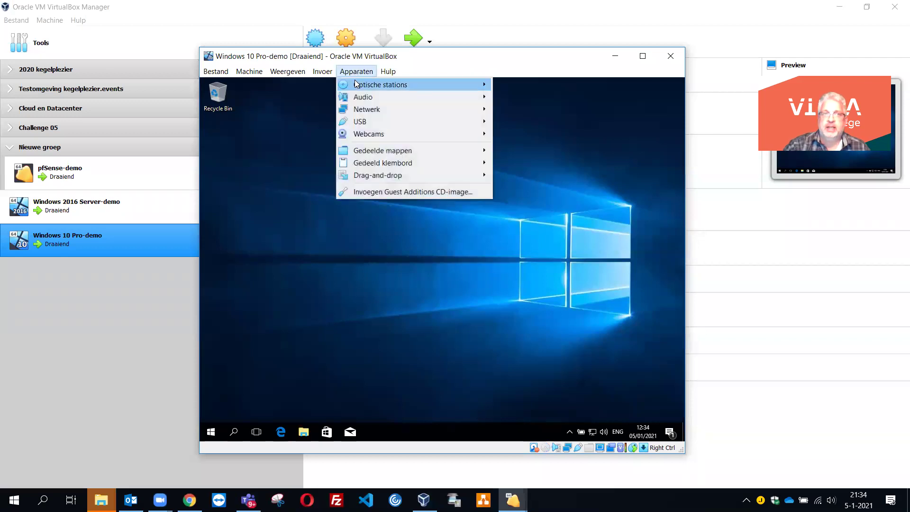
mouse_move(357, 85)
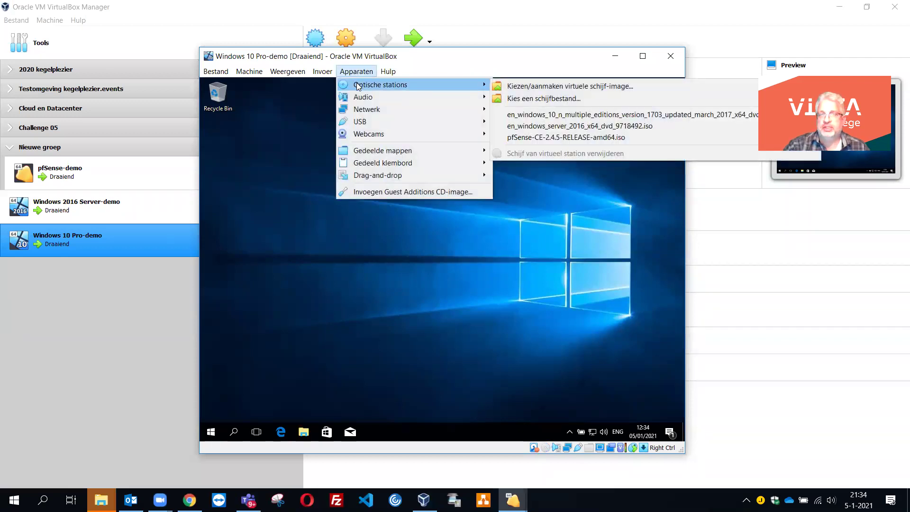
click(450, 58)
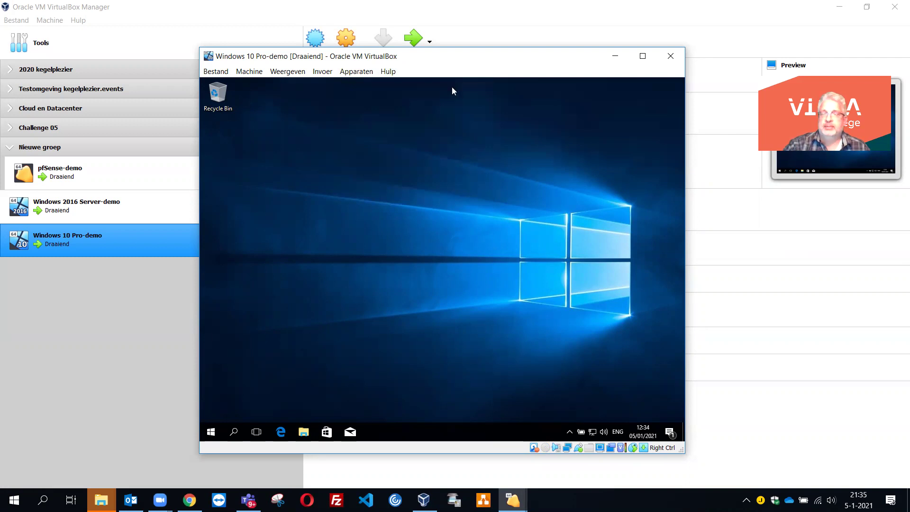